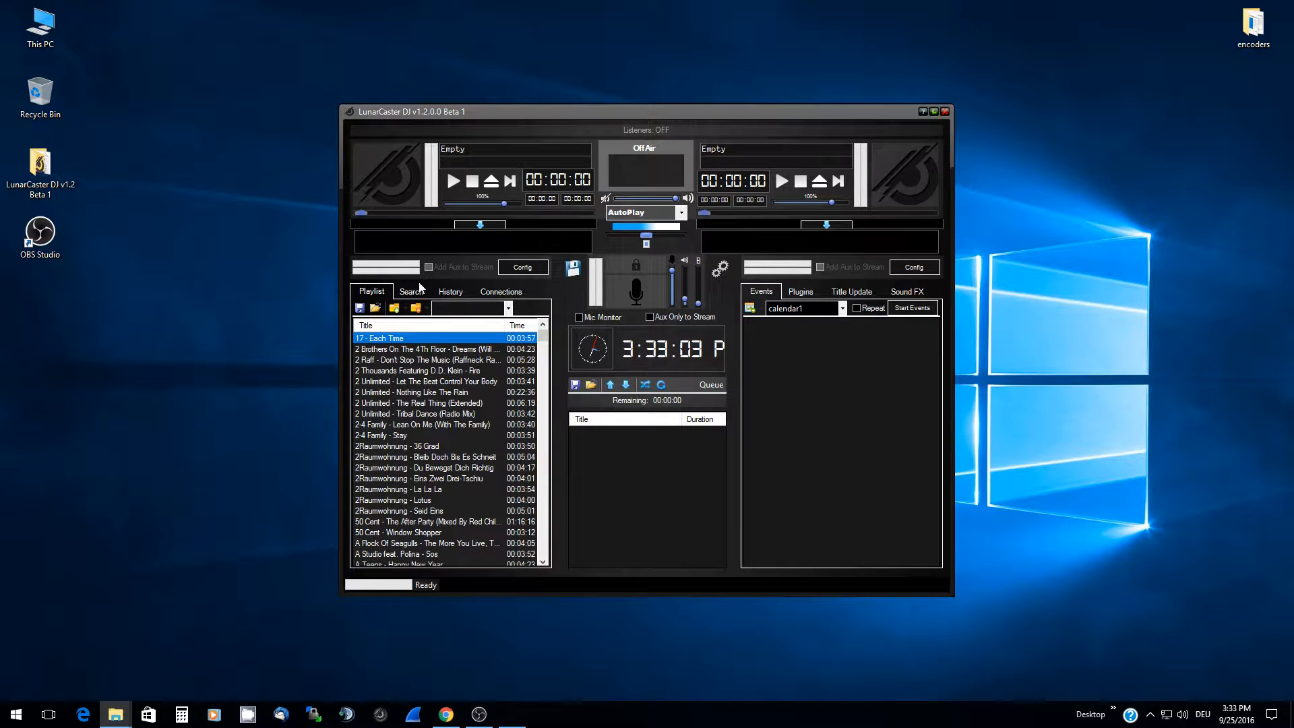
Look through the saved playlists, the song search, the play history and the available play modes.
left_click(469, 310)
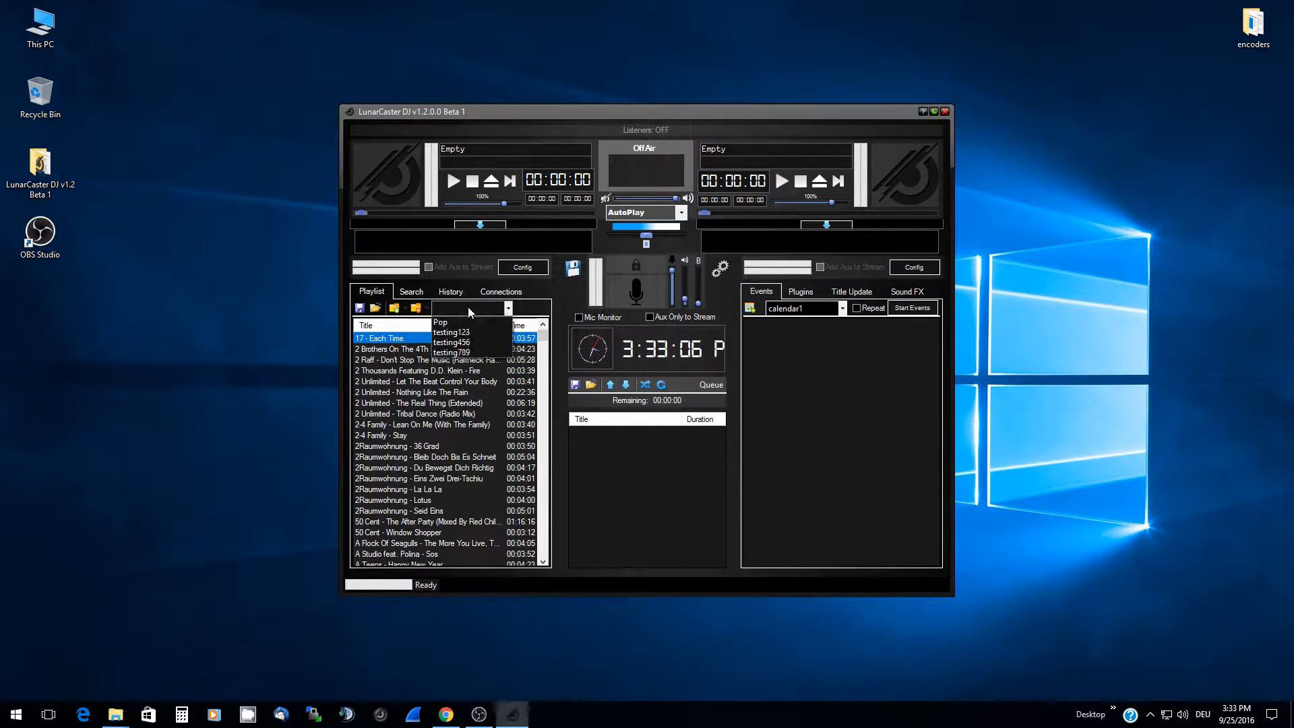
left_click(412, 294)
left_click(411, 292)
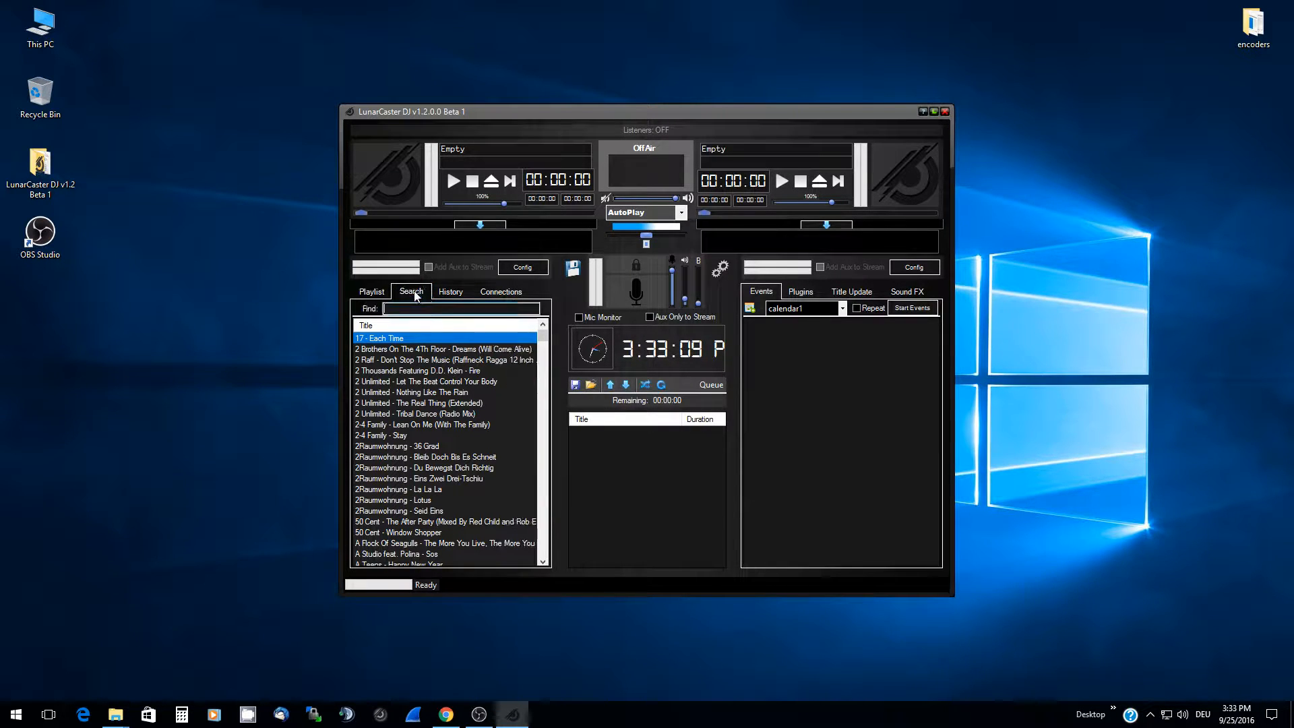
left_click(453, 299)
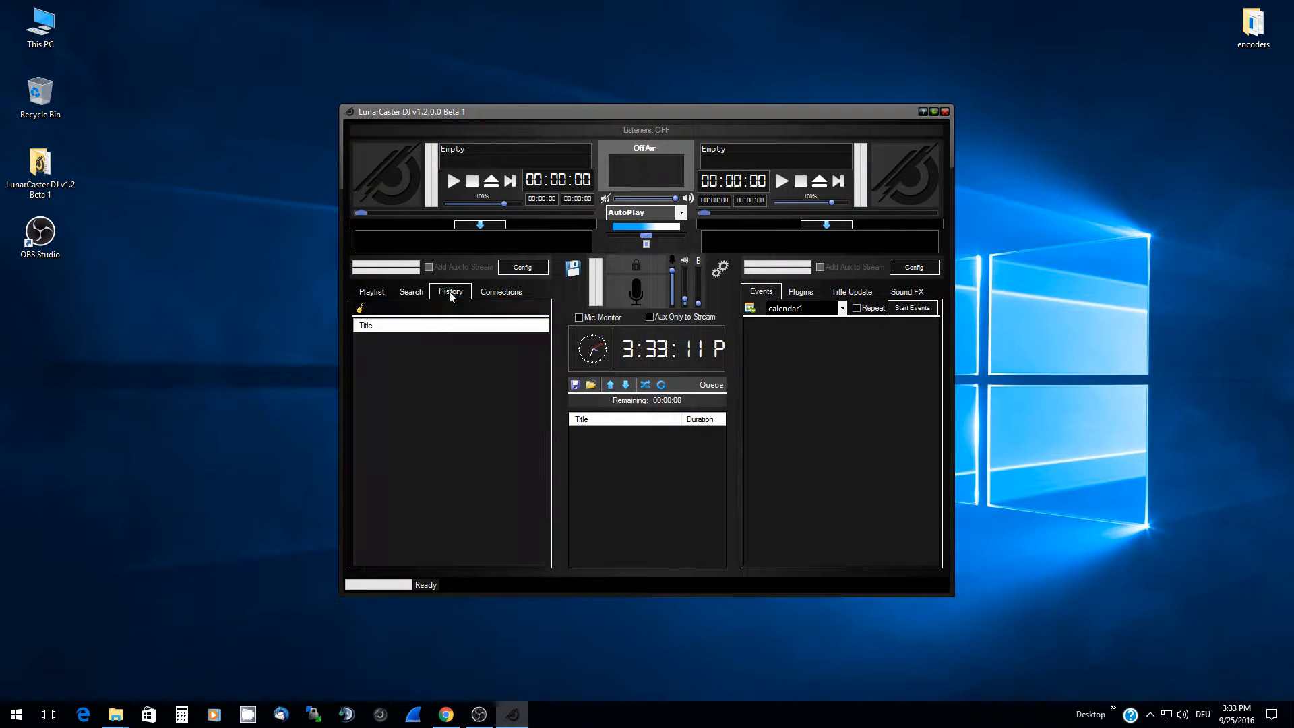
left_click(371, 291)
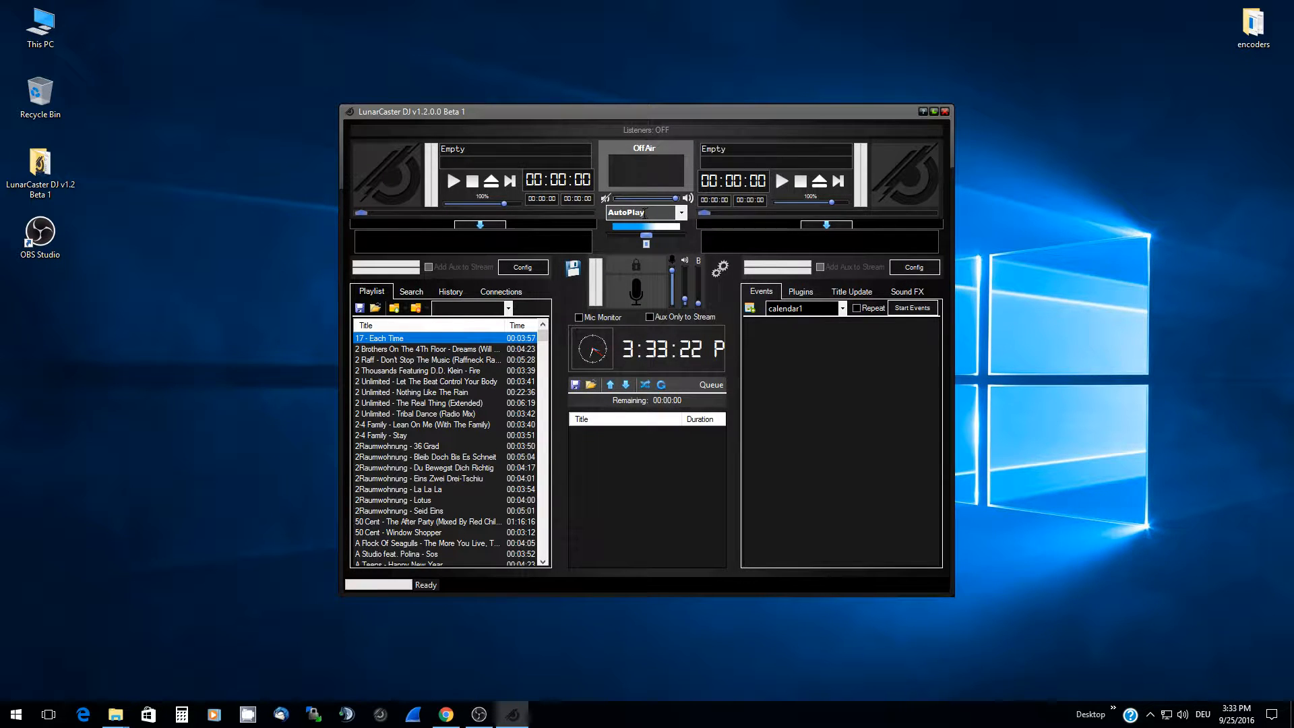
left_click(681, 212)
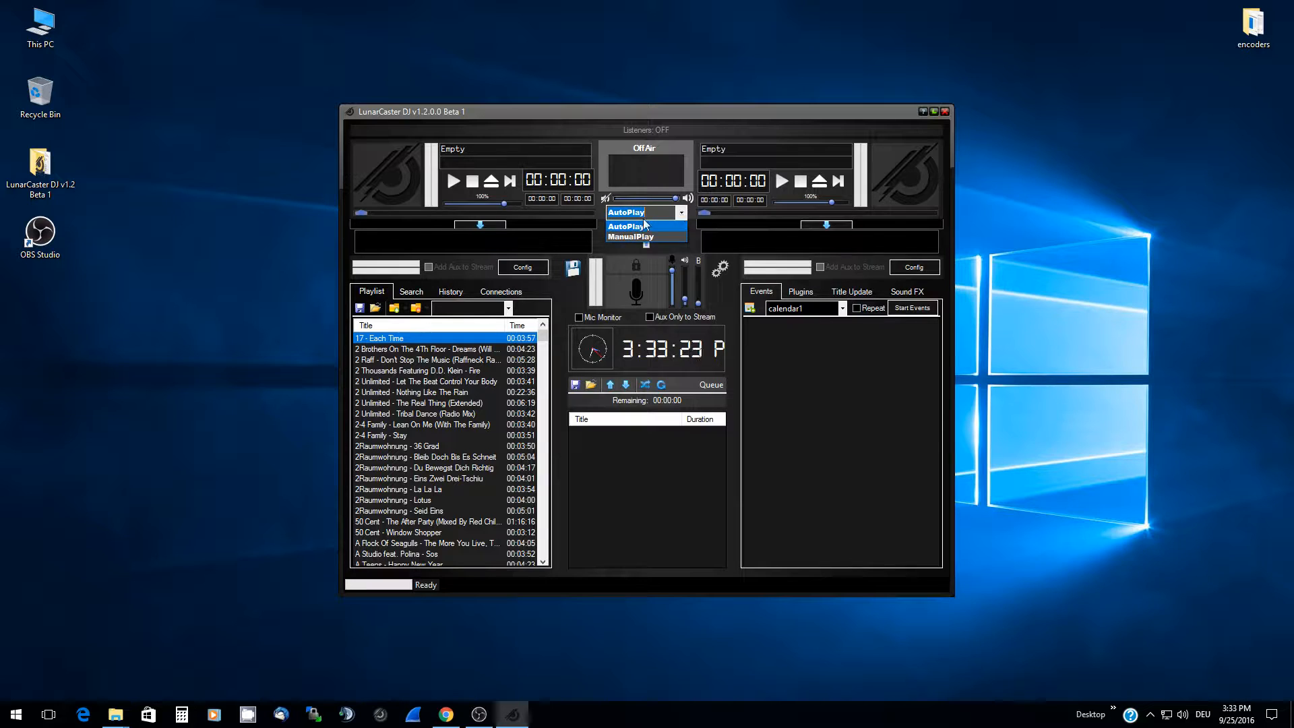
left_click(688, 214)
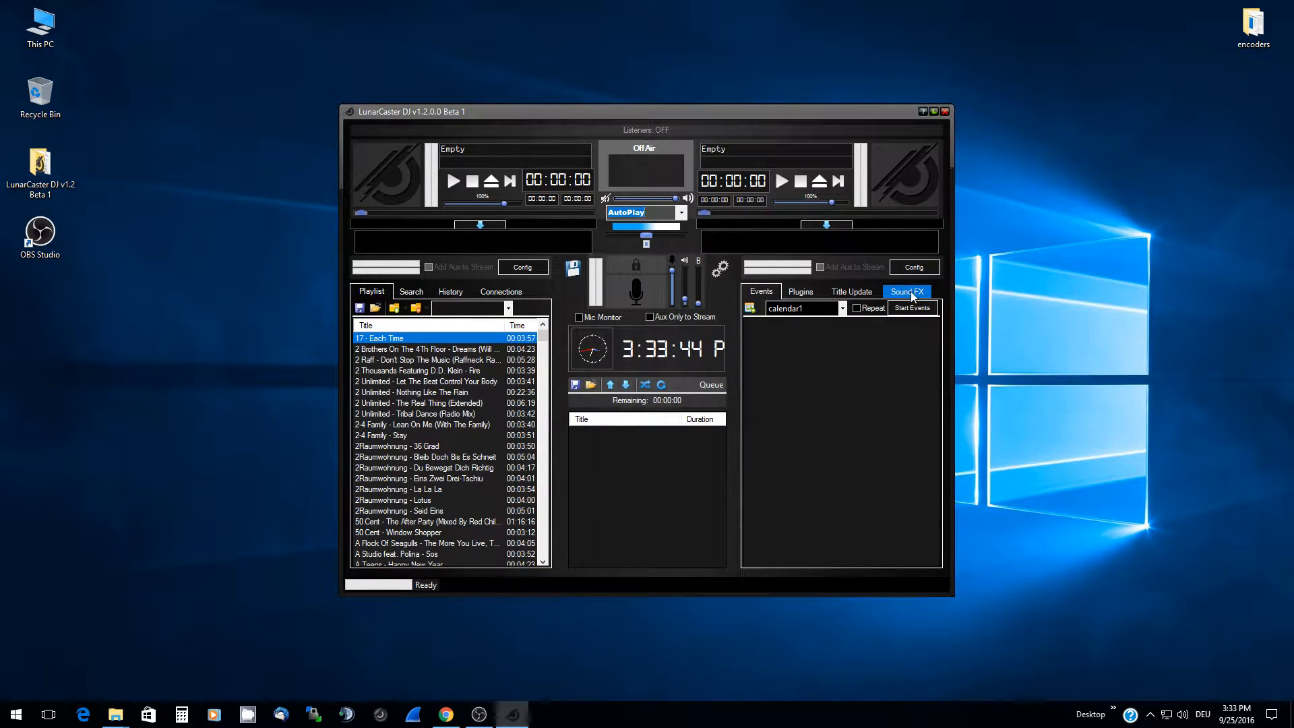
Choose dsp_mfx2.dll from the plugins folder as the DSP plugin file.
left_click(802, 292)
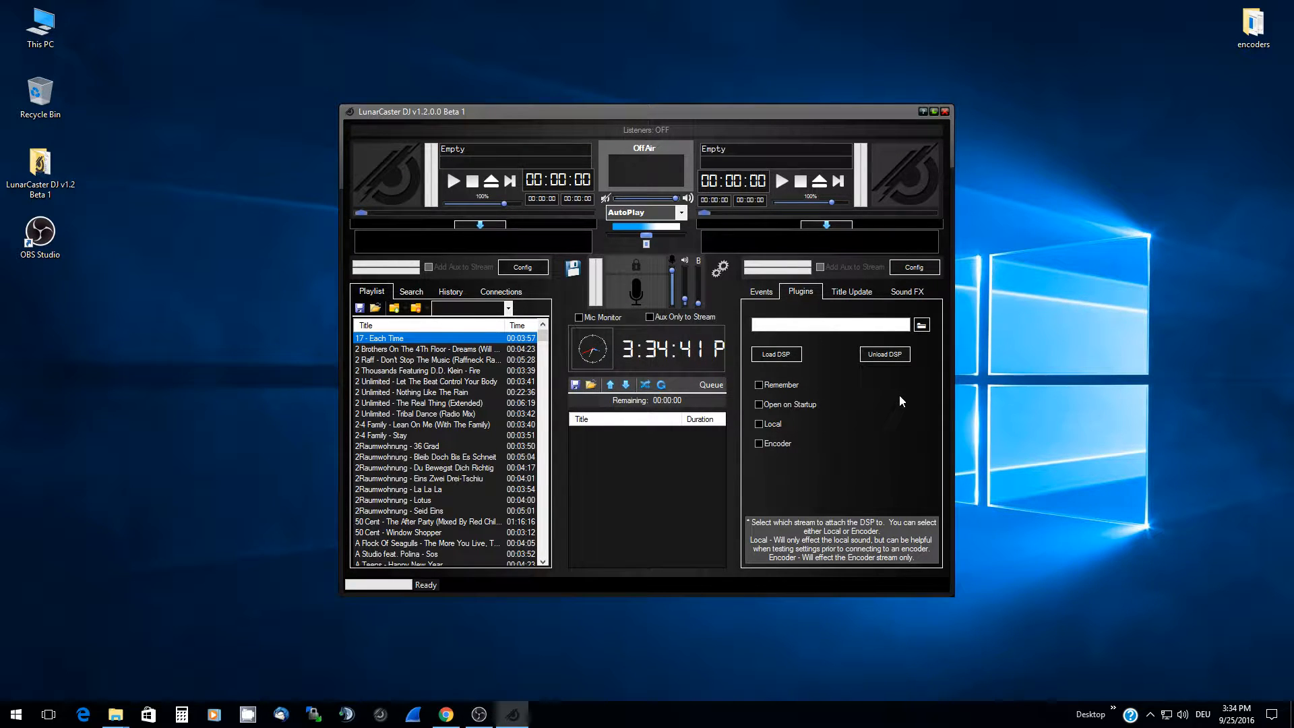
left_click(921, 326)
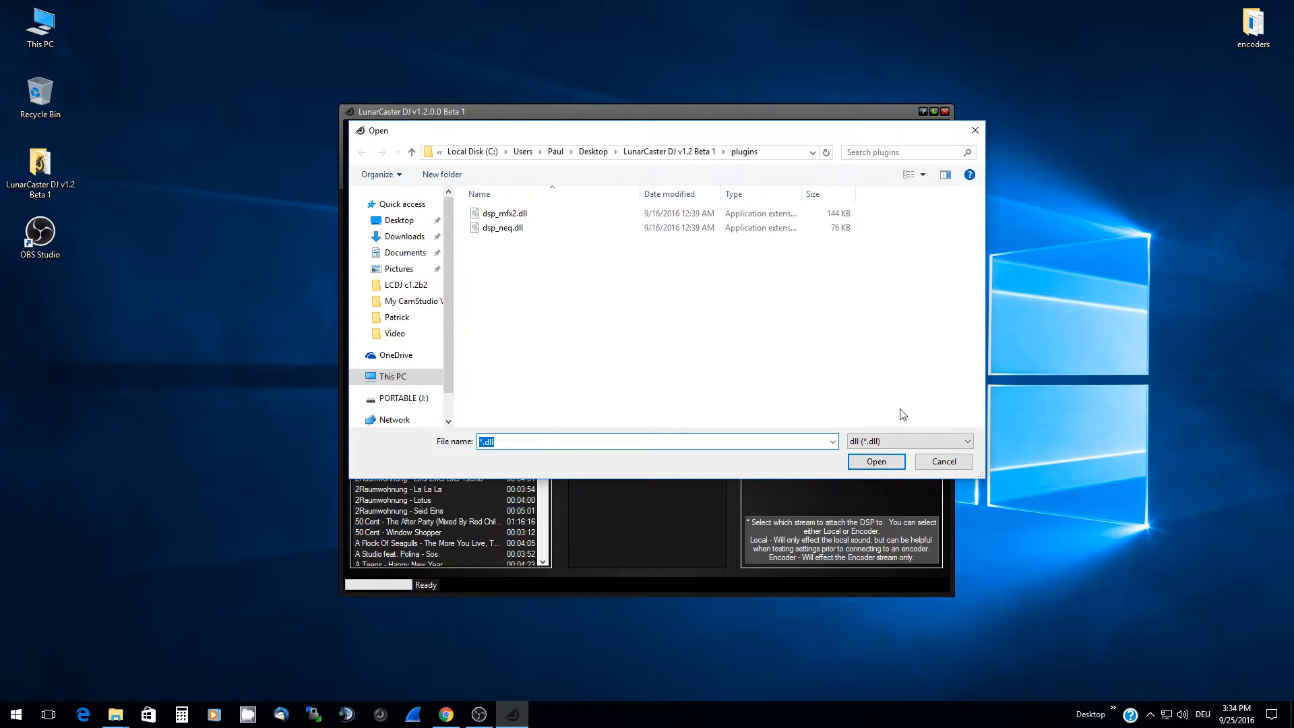
left_click_drag(674, 131, 628, 199)
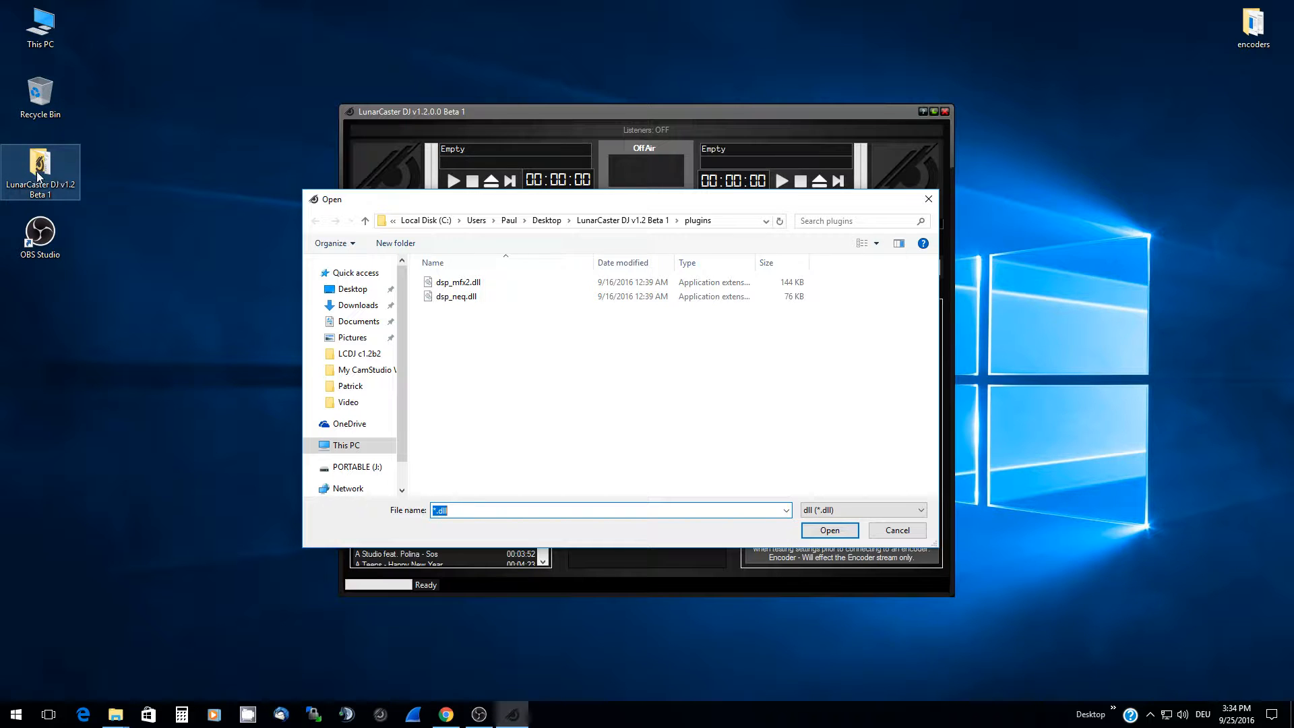
left_click(474, 283)
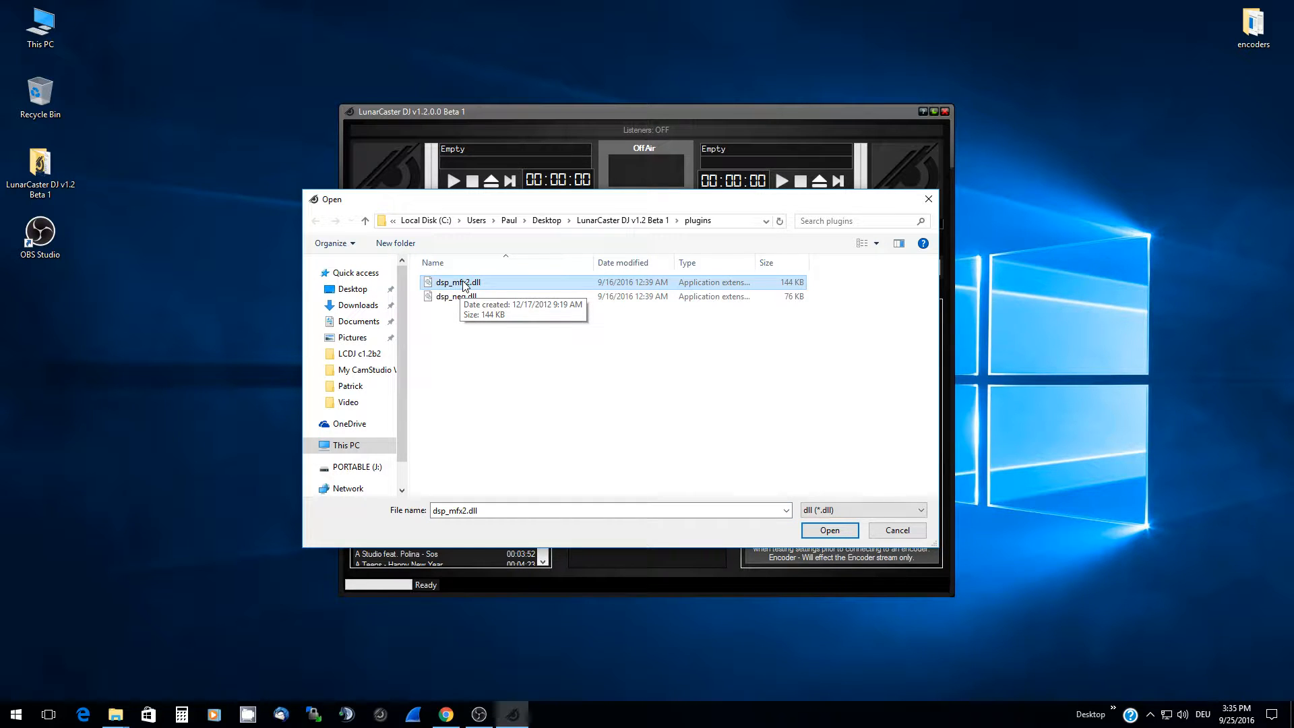
left_click(465, 285)
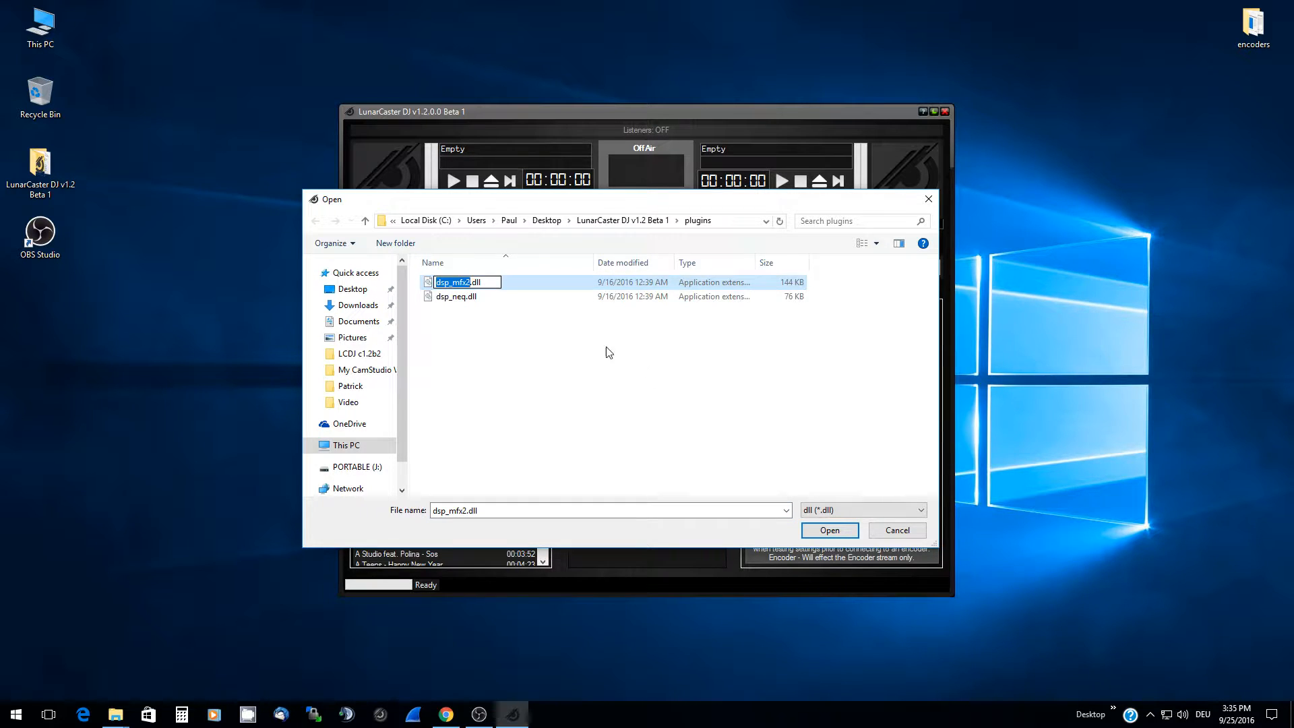
left_click(523, 311)
left_click(490, 285)
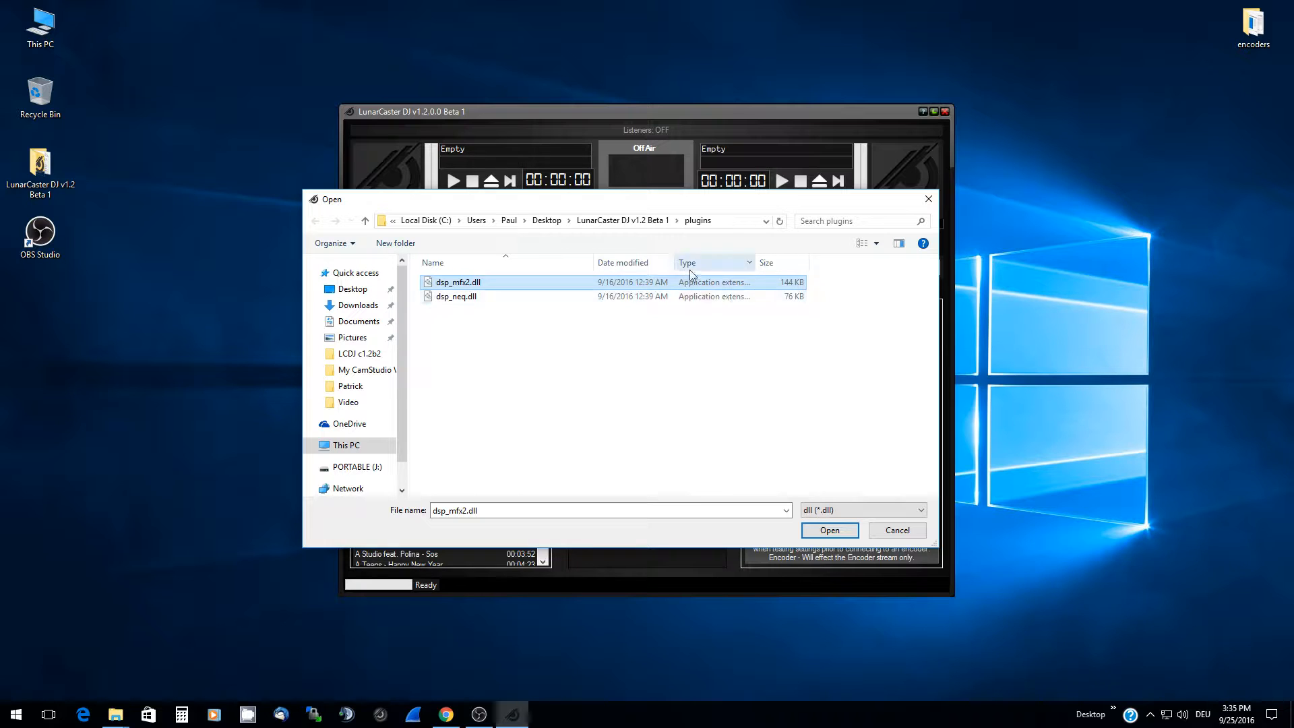
left_click(831, 530)
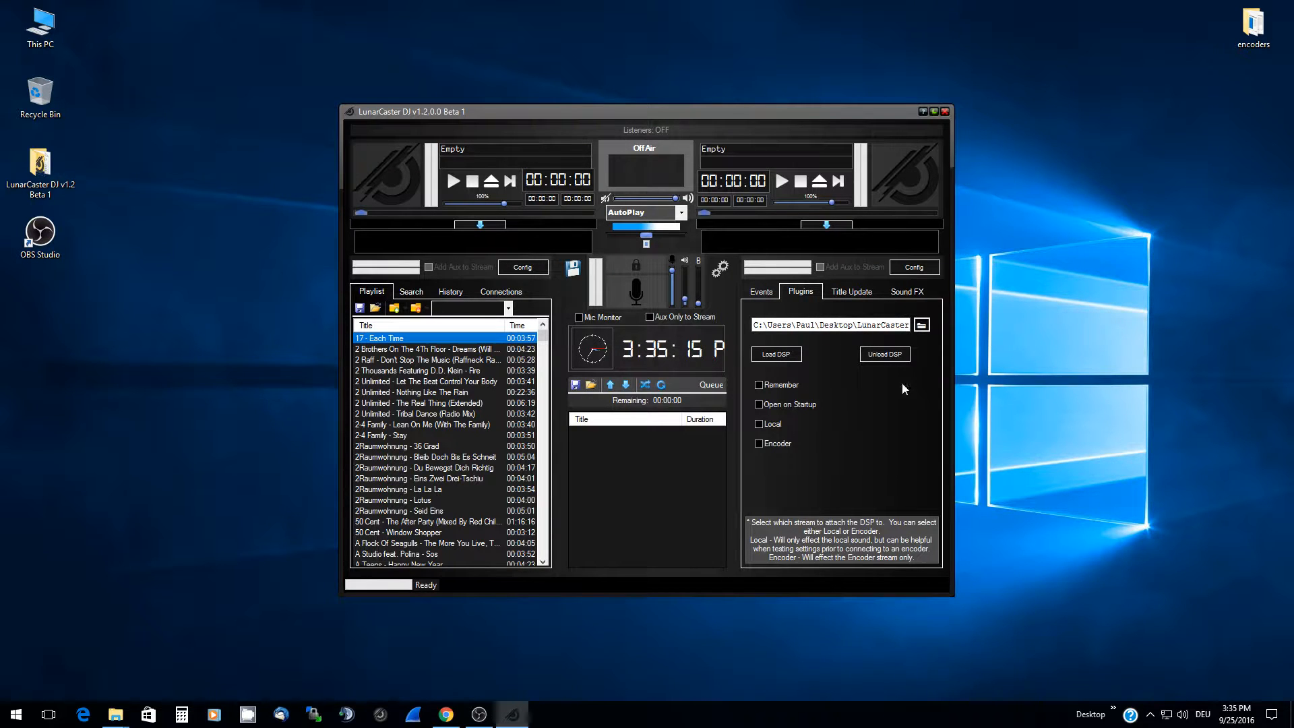
left_click(921, 325)
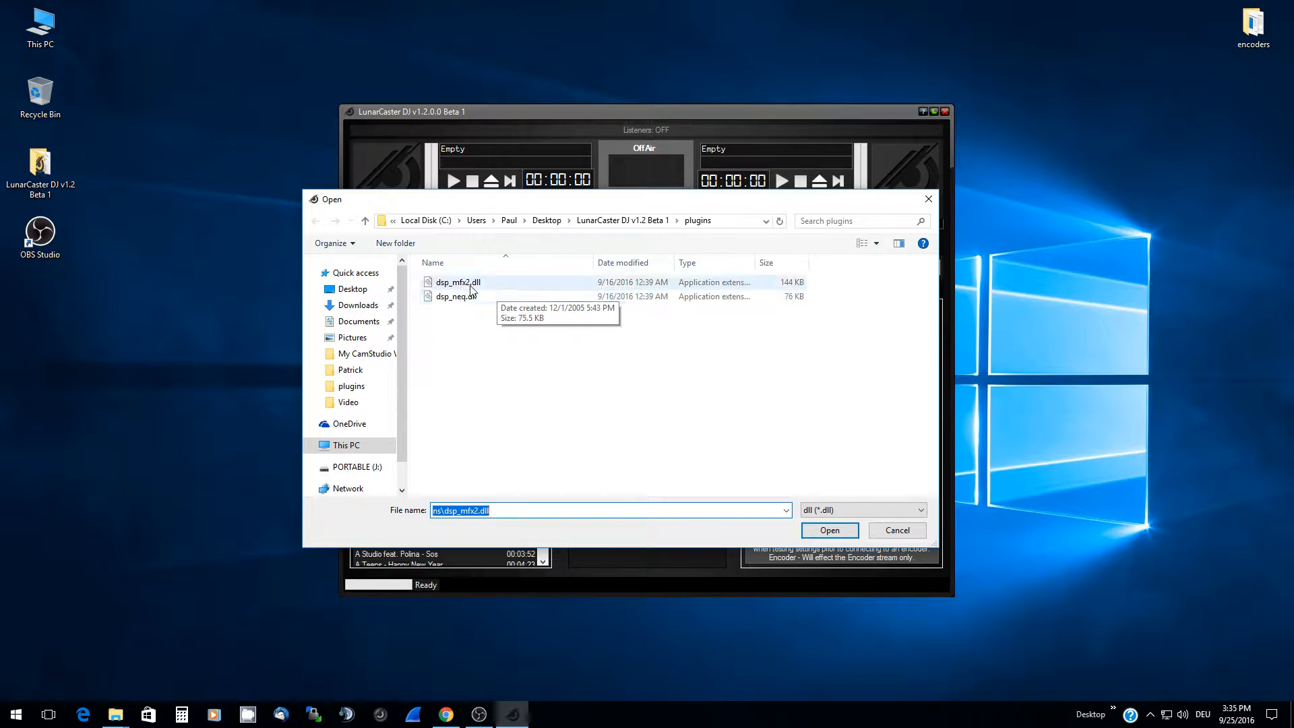
left_click(831, 533)
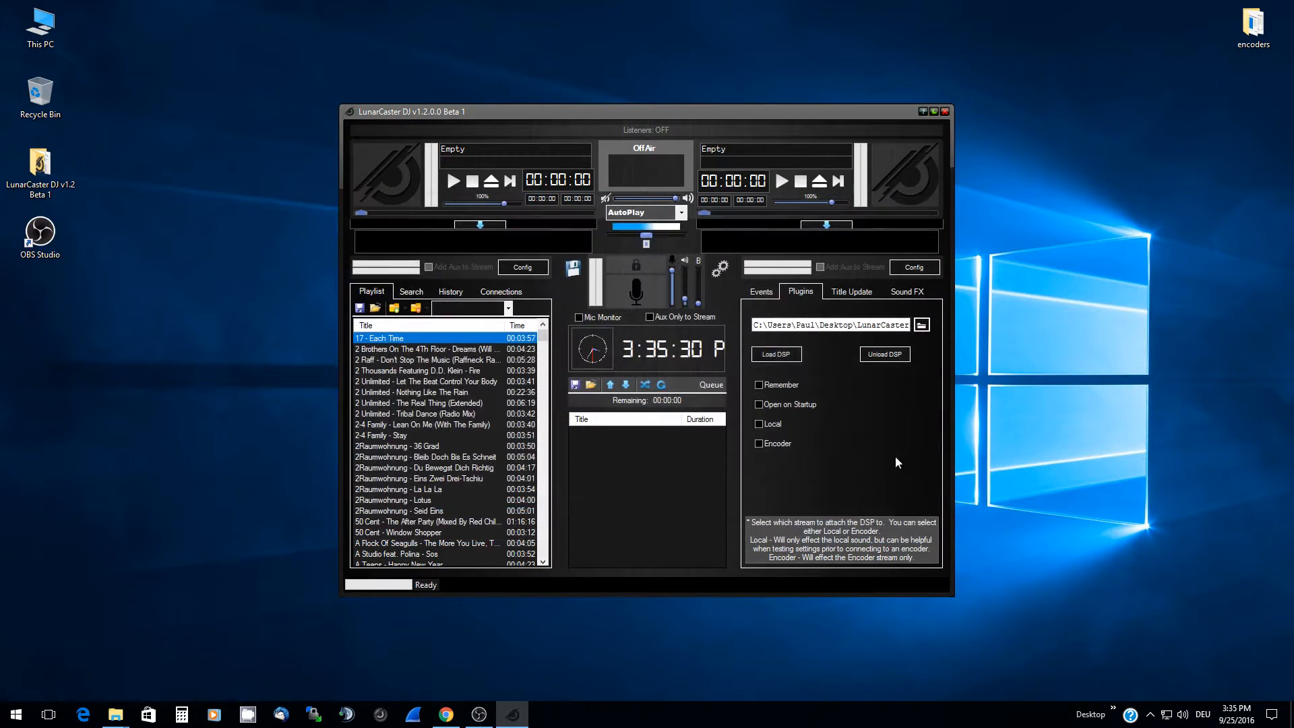
Try the Local and Encoder stream options for the DSP and leave it attached to Local only.
left_click(775, 425)
left_click(780, 450)
left_click(776, 428)
left_click(780, 451)
left_click(775, 426)
left_click(921, 327)
left_click(772, 446)
left_click(773, 426)
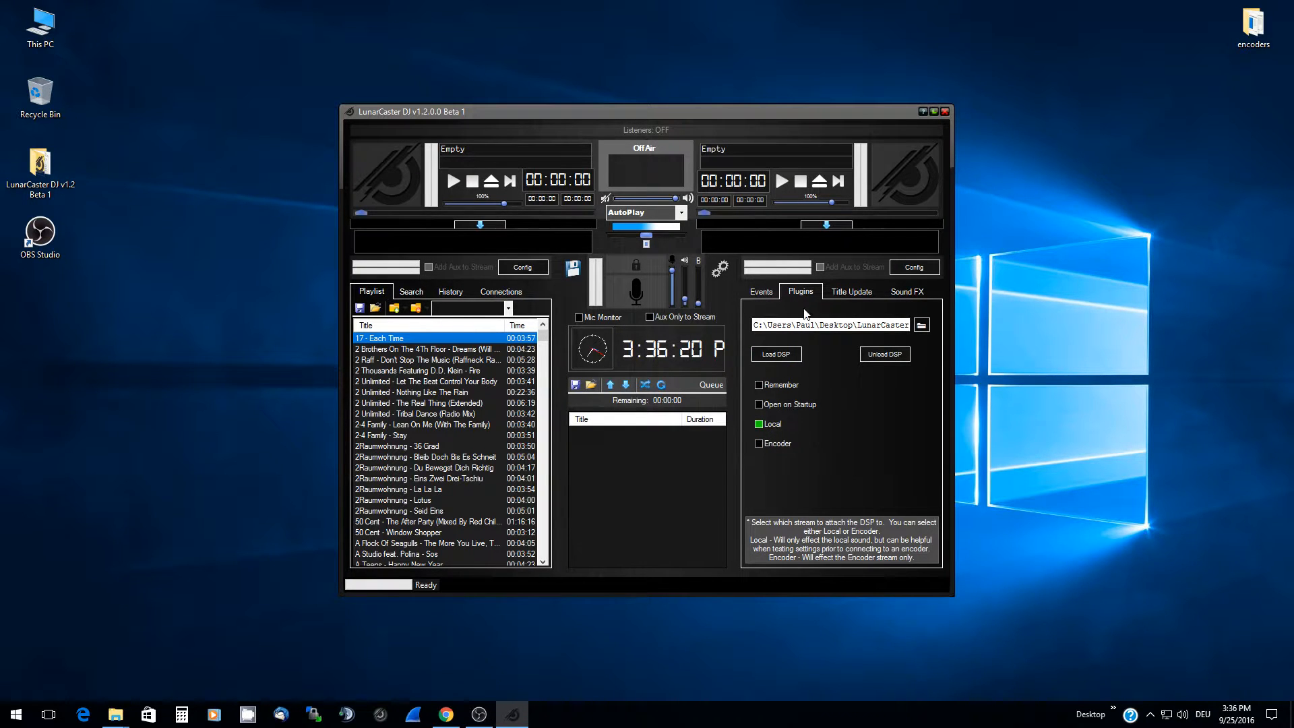
Load the selected DSP and move its MuchFX and Equalizer windows up toward the screen's upper edge.
left_click(780, 357)
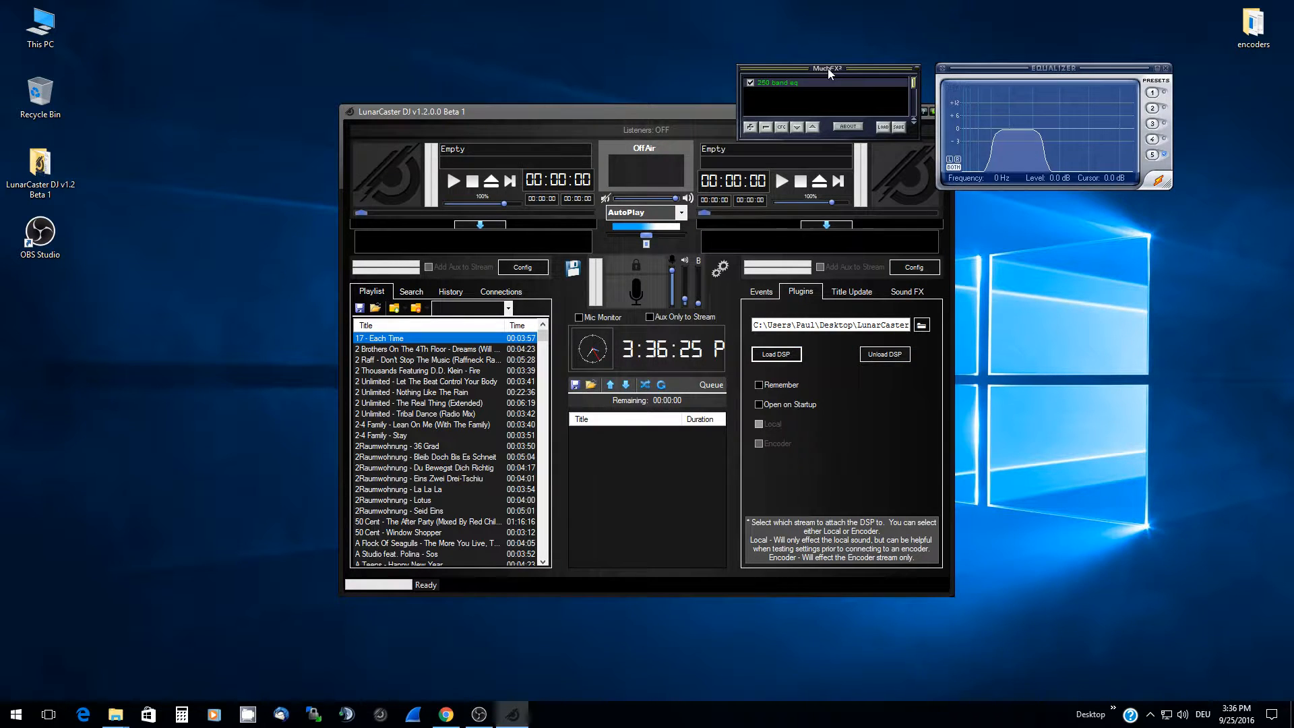
left_click_drag(827, 67, 717, 26)
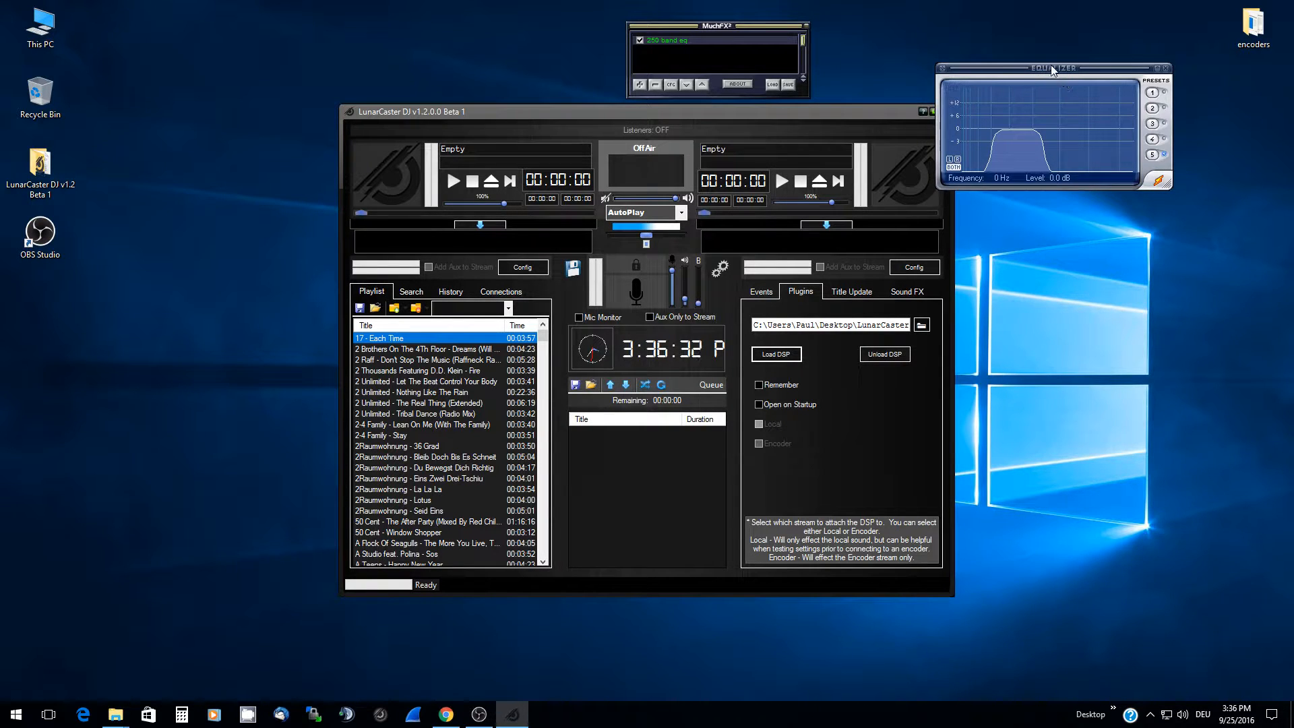
left_click_drag(1052, 70, 939, 31)
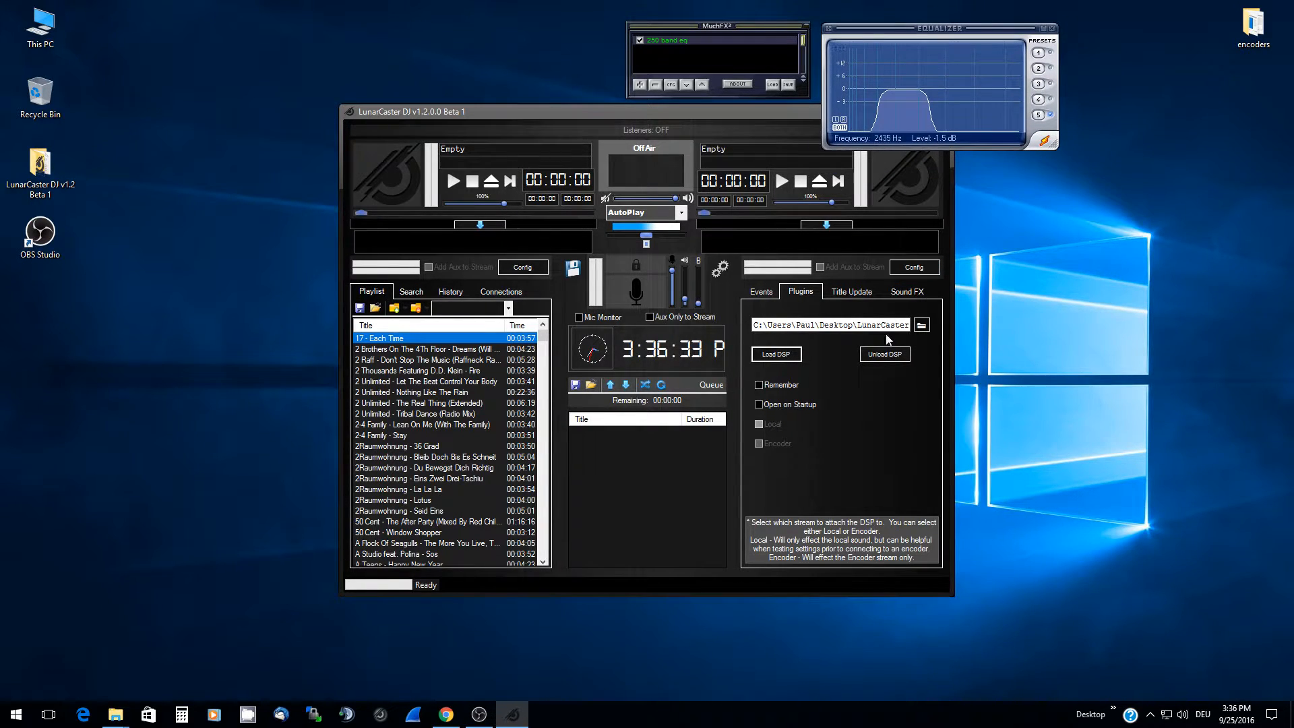
left_click(921, 326)
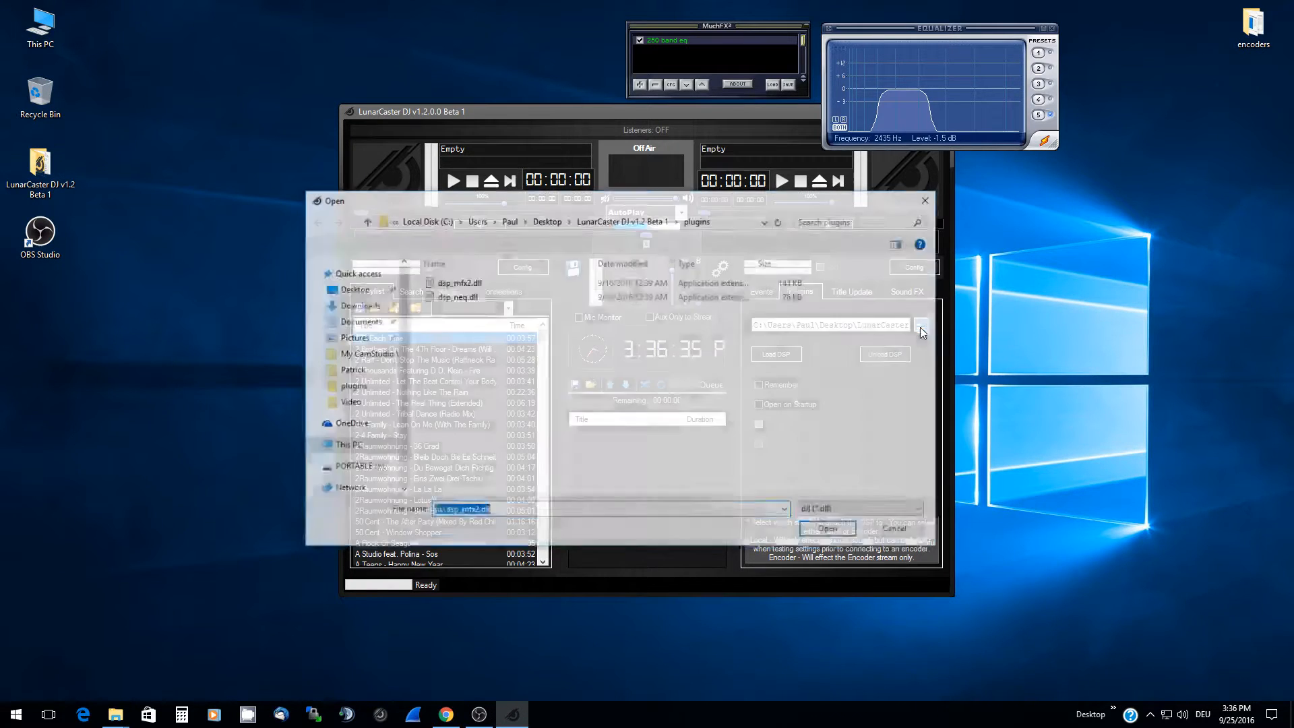
left_click(455, 296)
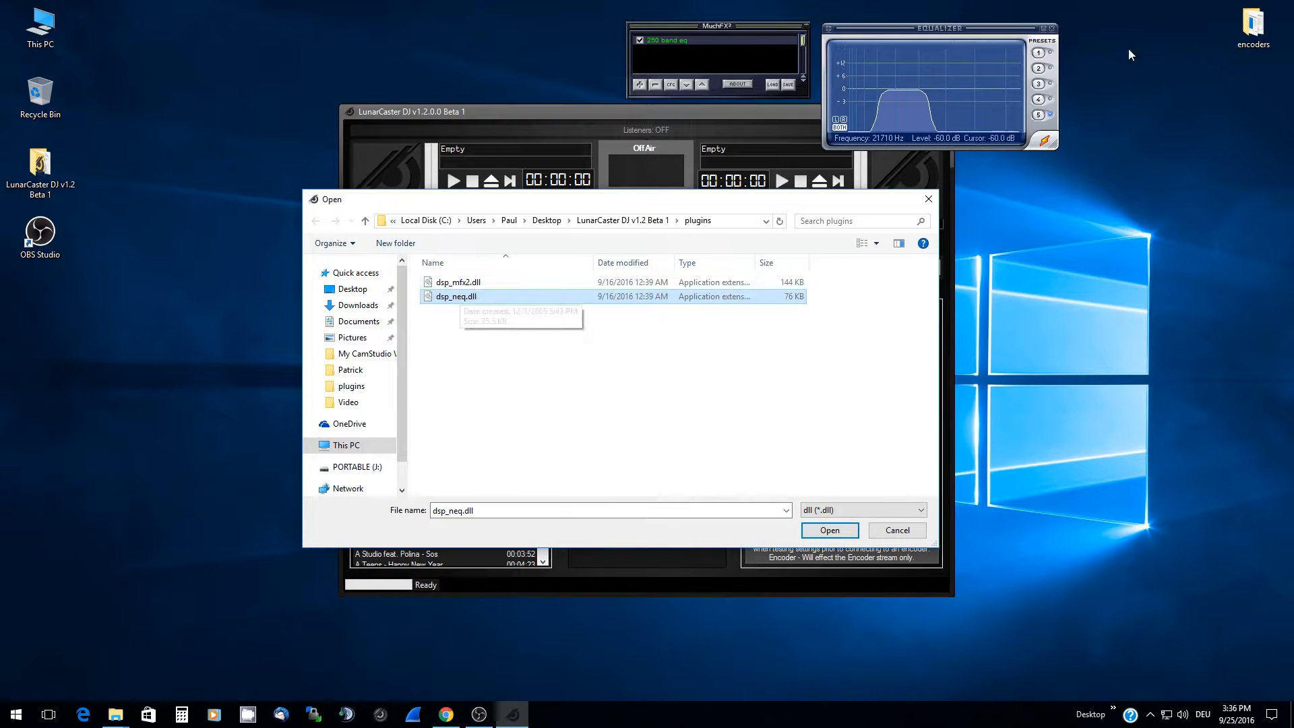
left_click(928, 200)
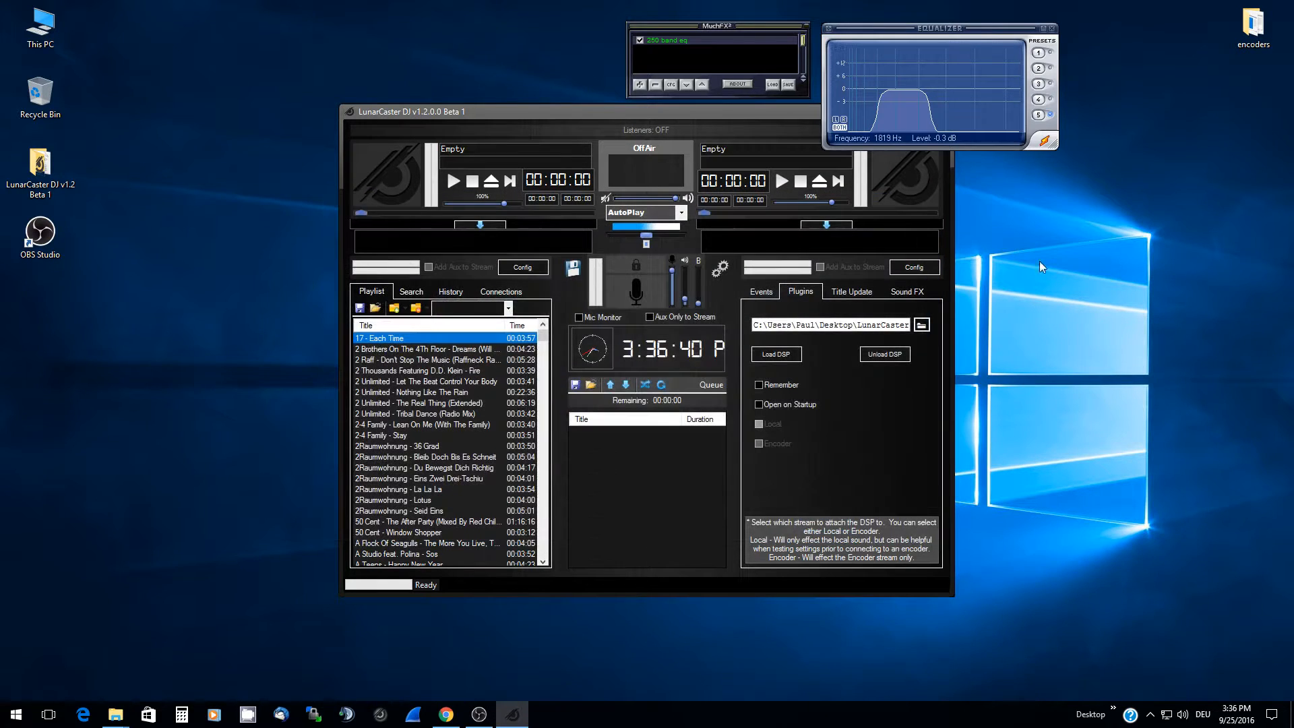
Examine the equalizer library and its modules offered for adding to MuchFX, without adding one.
left_click(637, 83)
left_click_drag(745, 37, 488, 58)
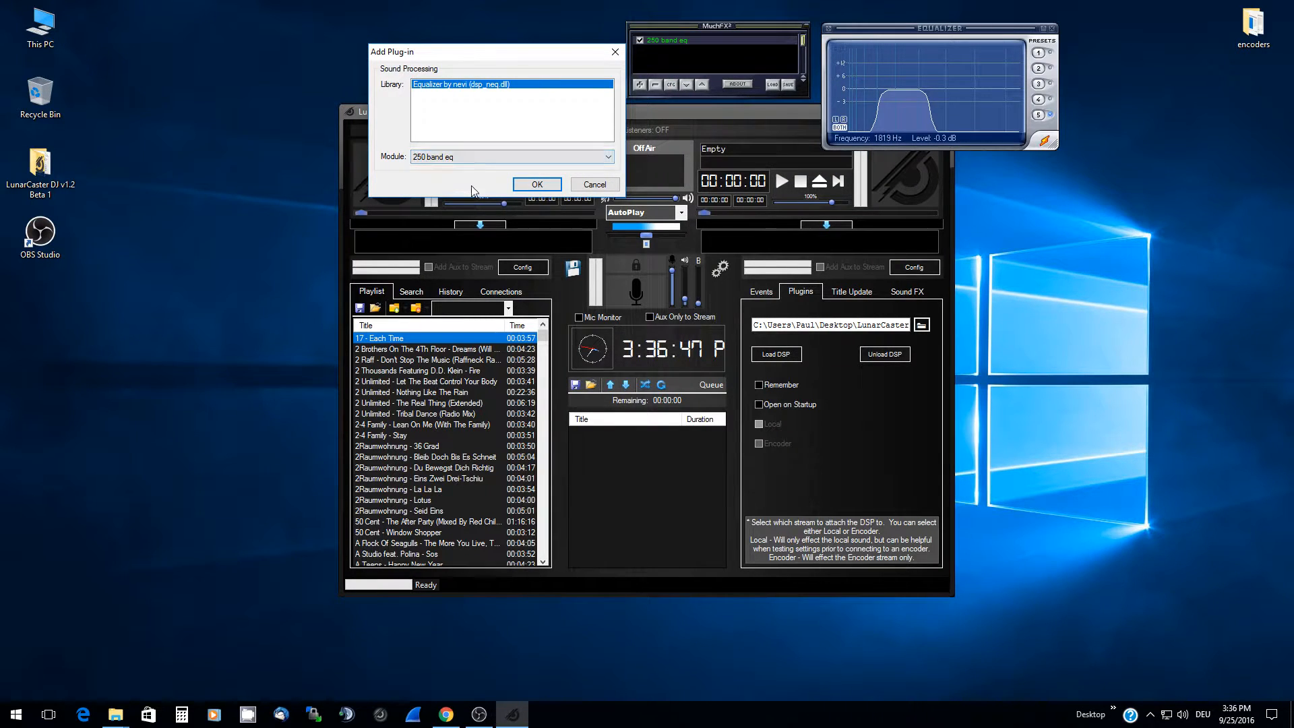
left_click(490, 152)
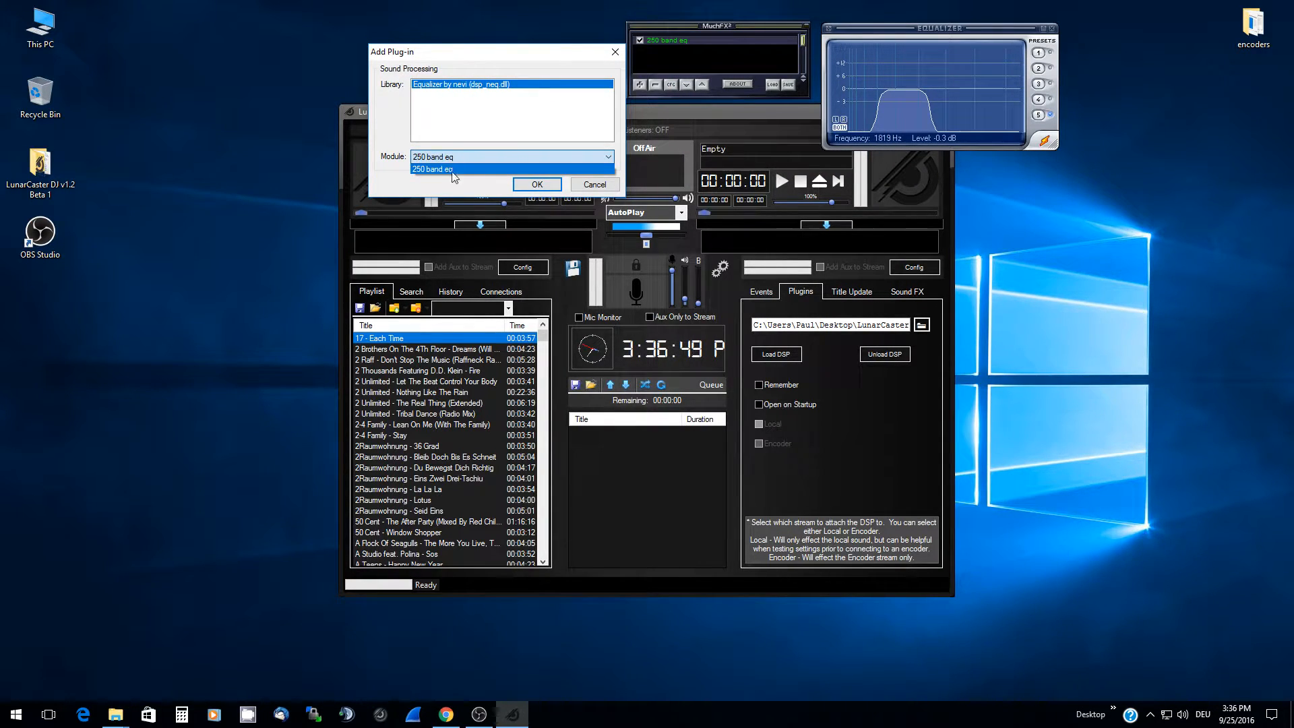
left_click(436, 122)
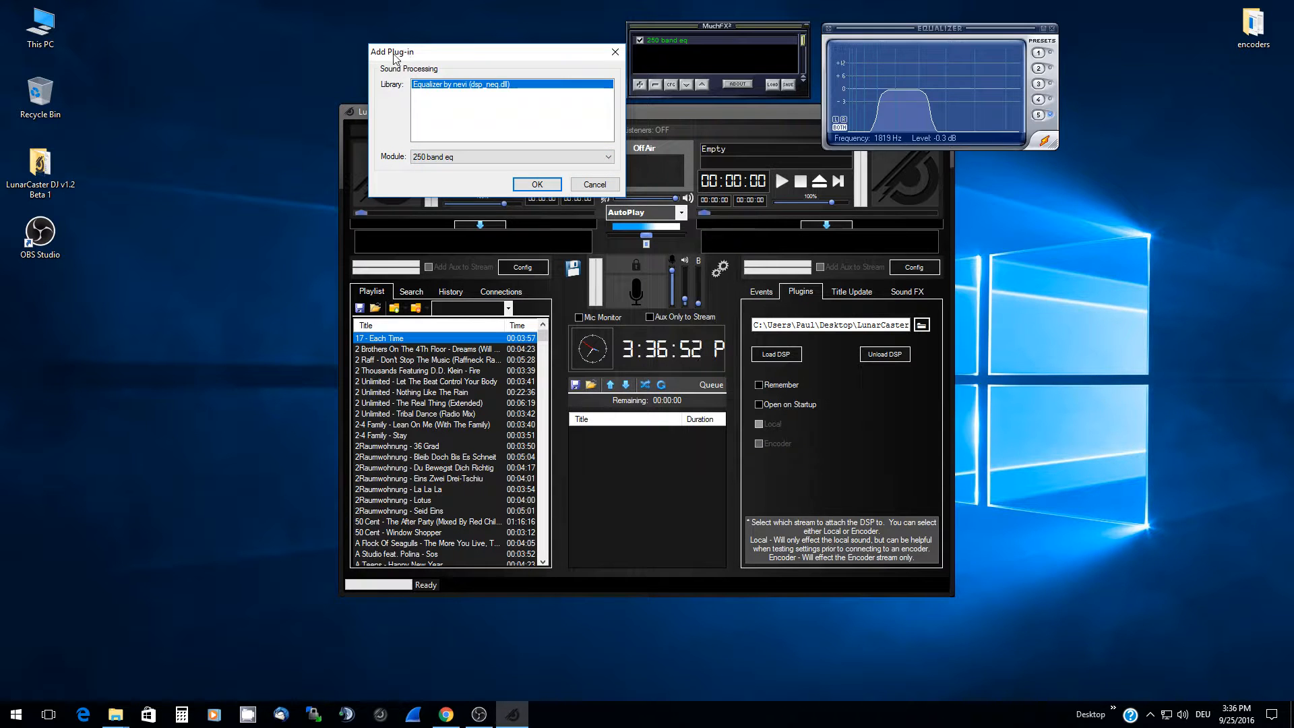
left_click(595, 185)
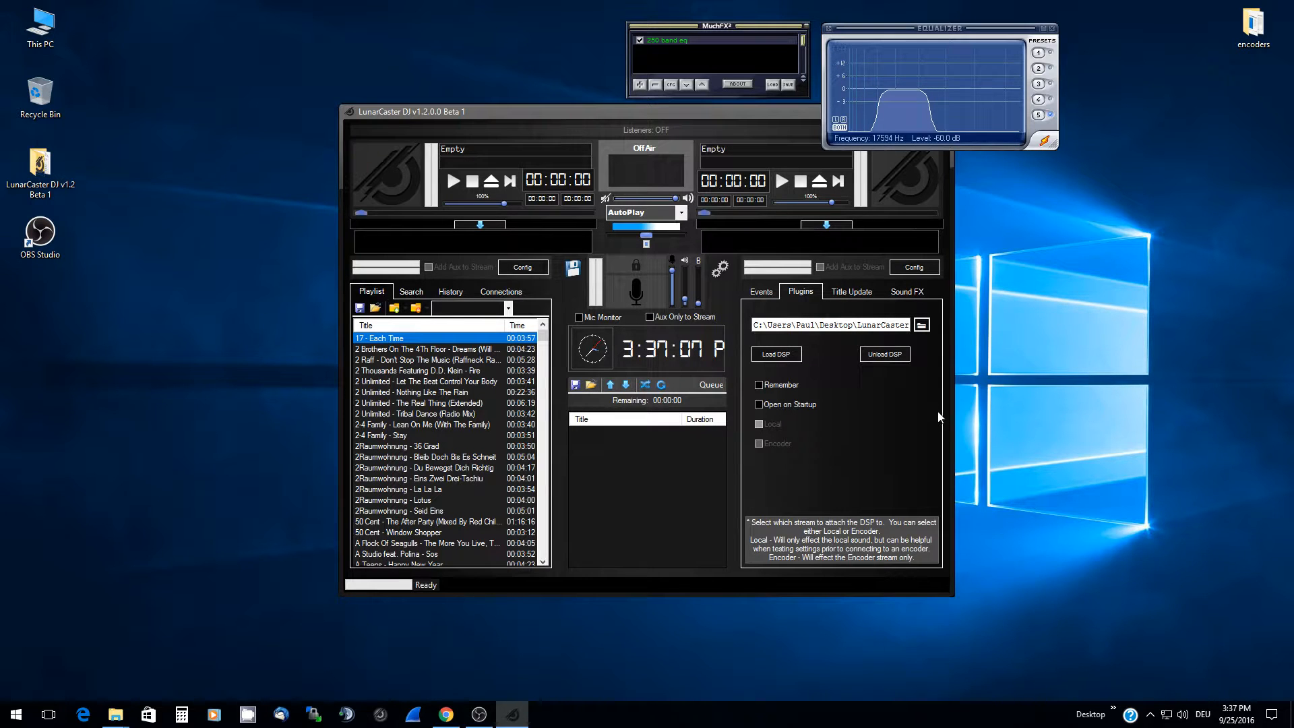
Unload the DSP and enable Remember and Open on Startup for the dsp_mfx2.dll plugin.
left_click(884, 356)
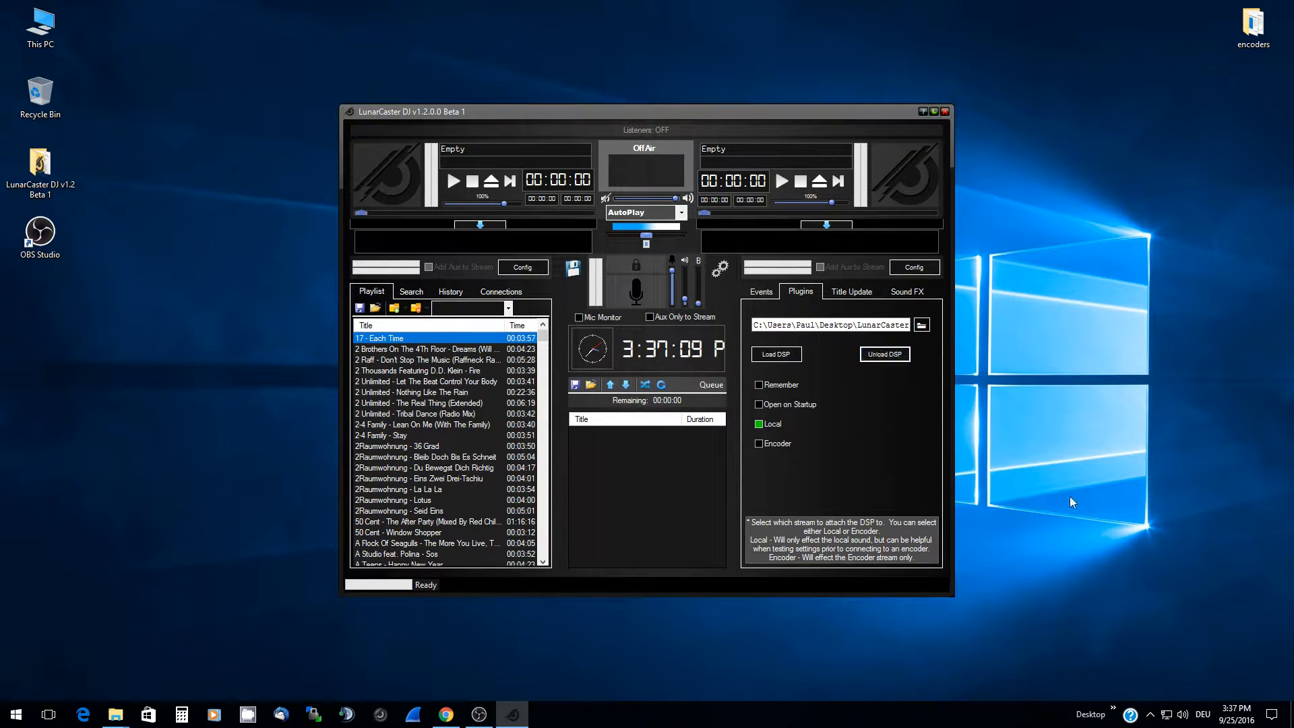
left_click(771, 389)
left_click_drag(755, 325, 721, 326)
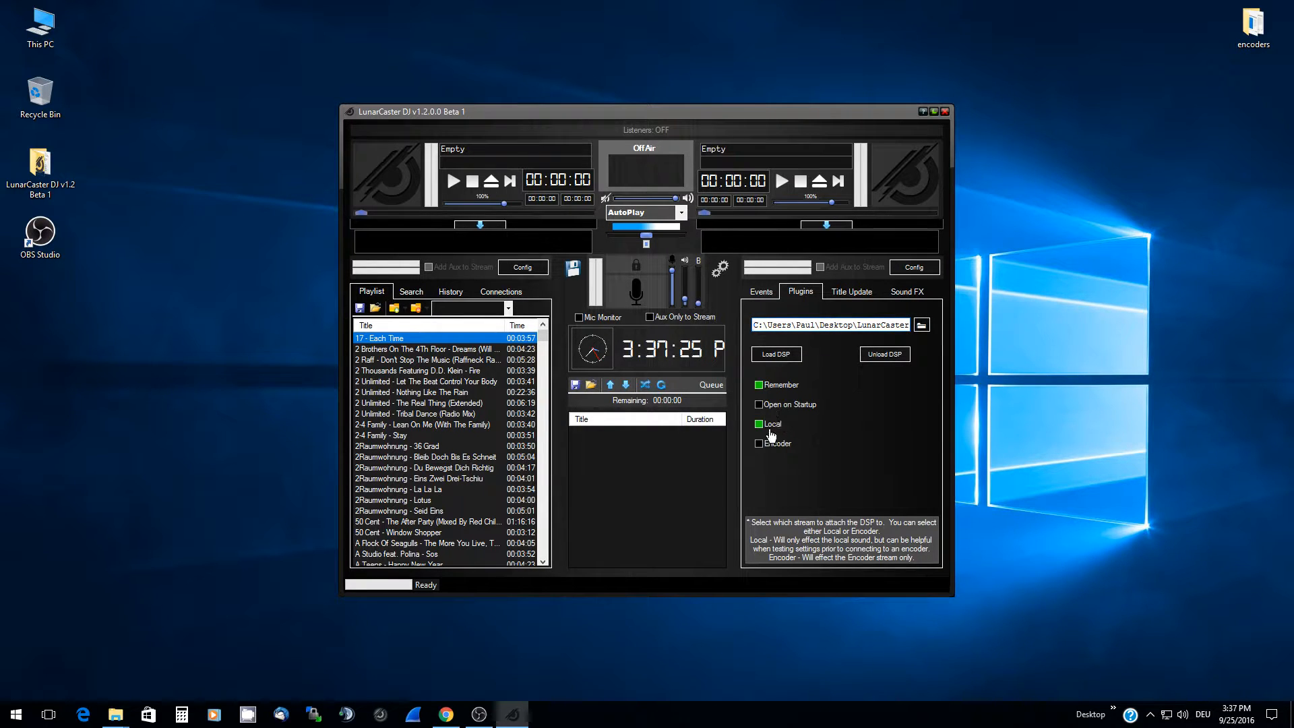
triple_click(850, 325)
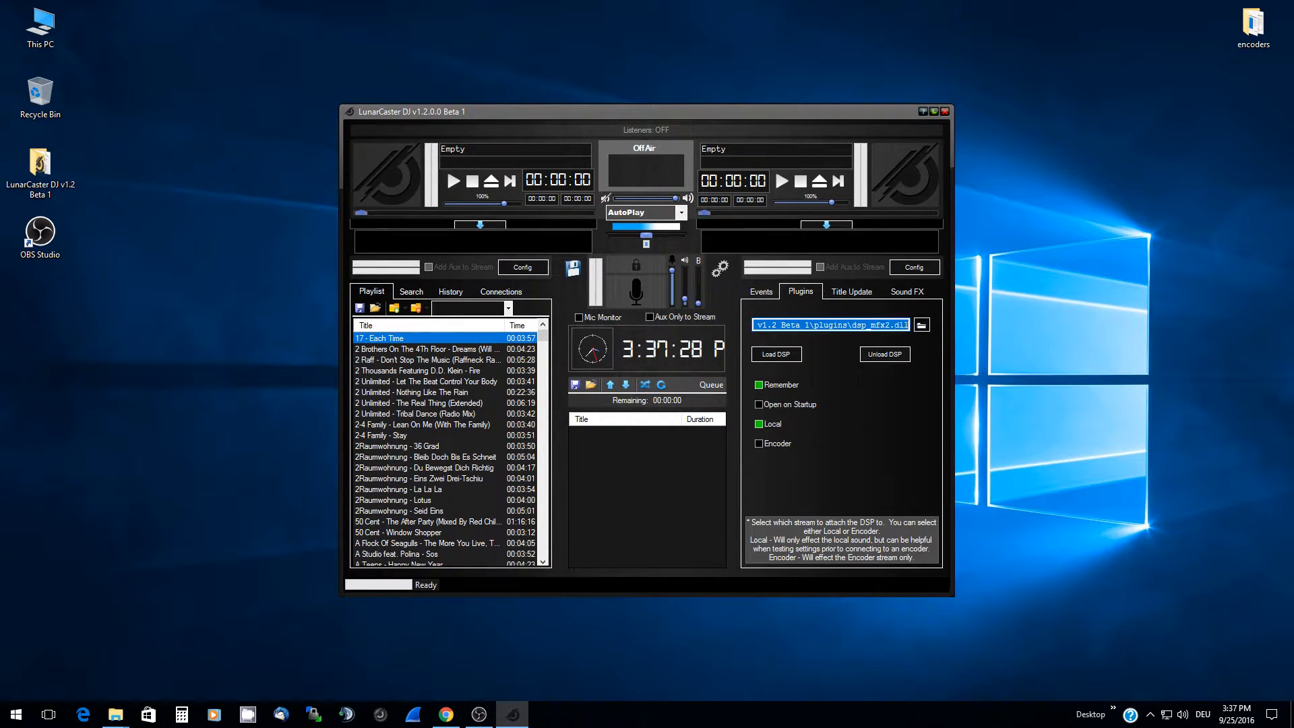
left_click(857, 325)
left_click_drag(852, 326, 941, 326)
left_click(775, 409)
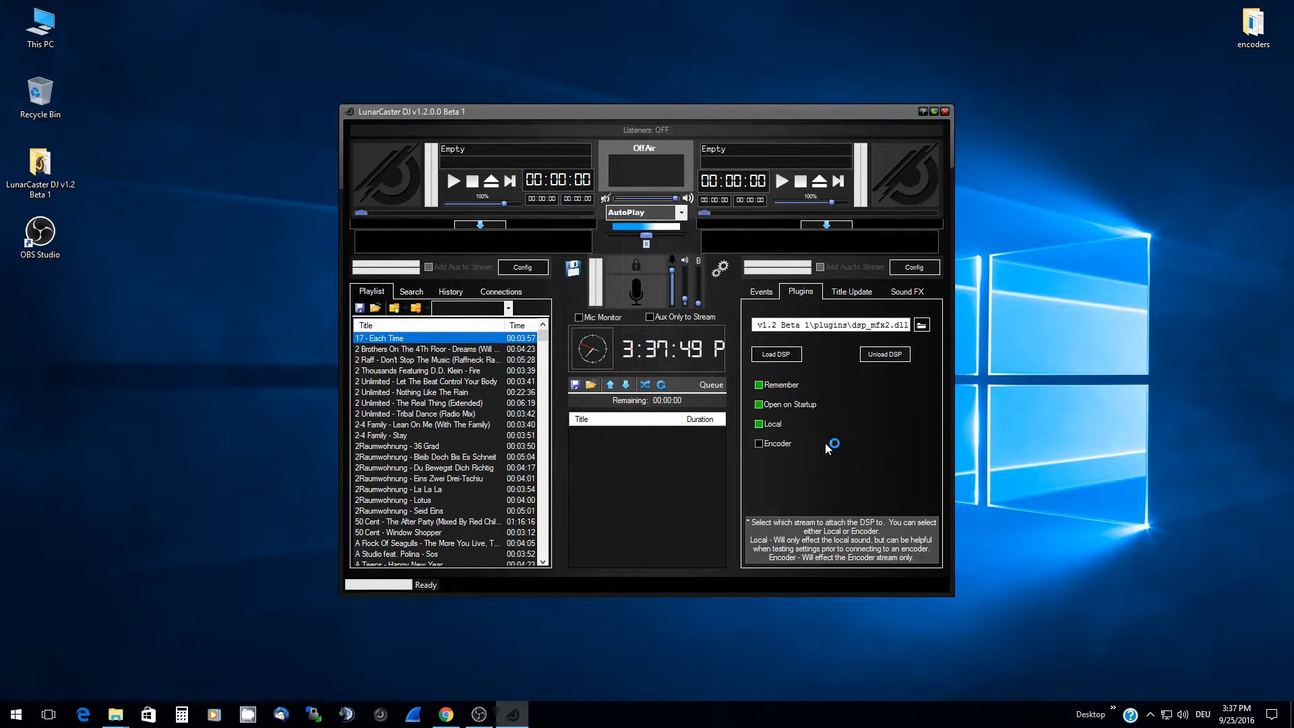
Turn off the plugin's Open on Startup, Remember and Local options.
left_click(776, 407)
left_click(781, 387)
left_click(765, 422)
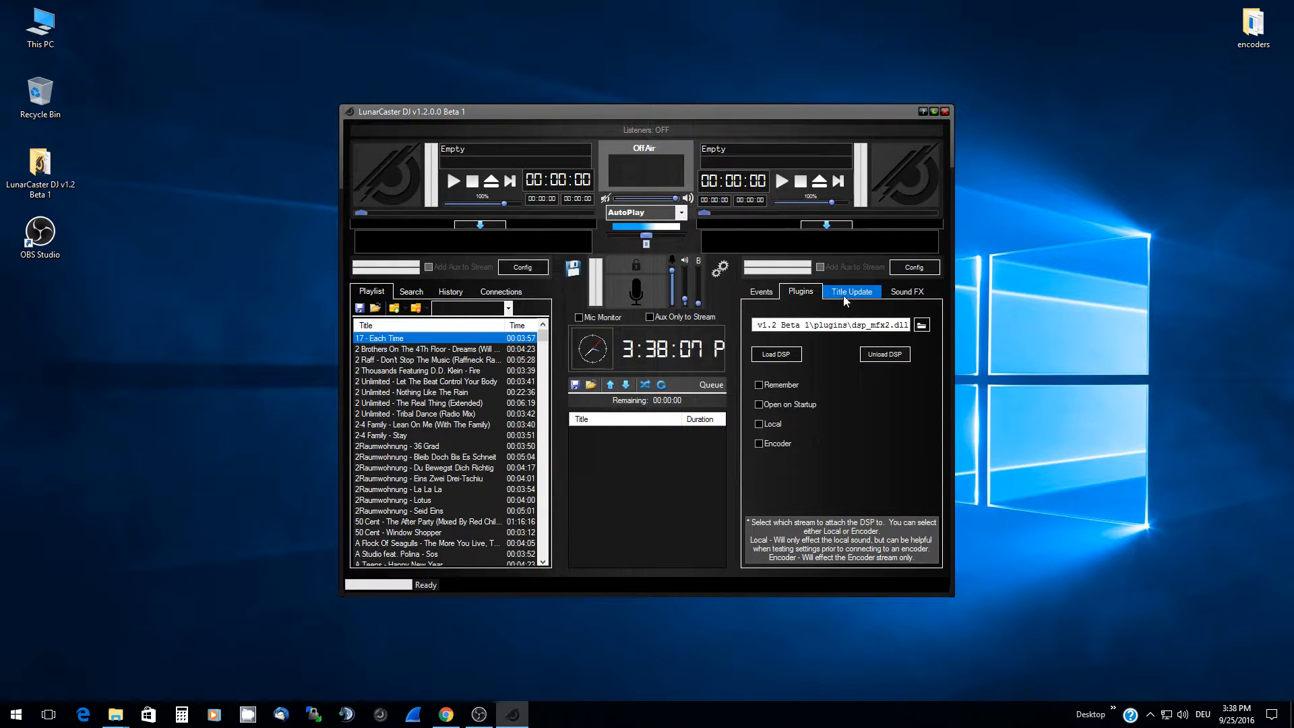
Load the jingles set into the Sound FX pads.
left_click(905, 297)
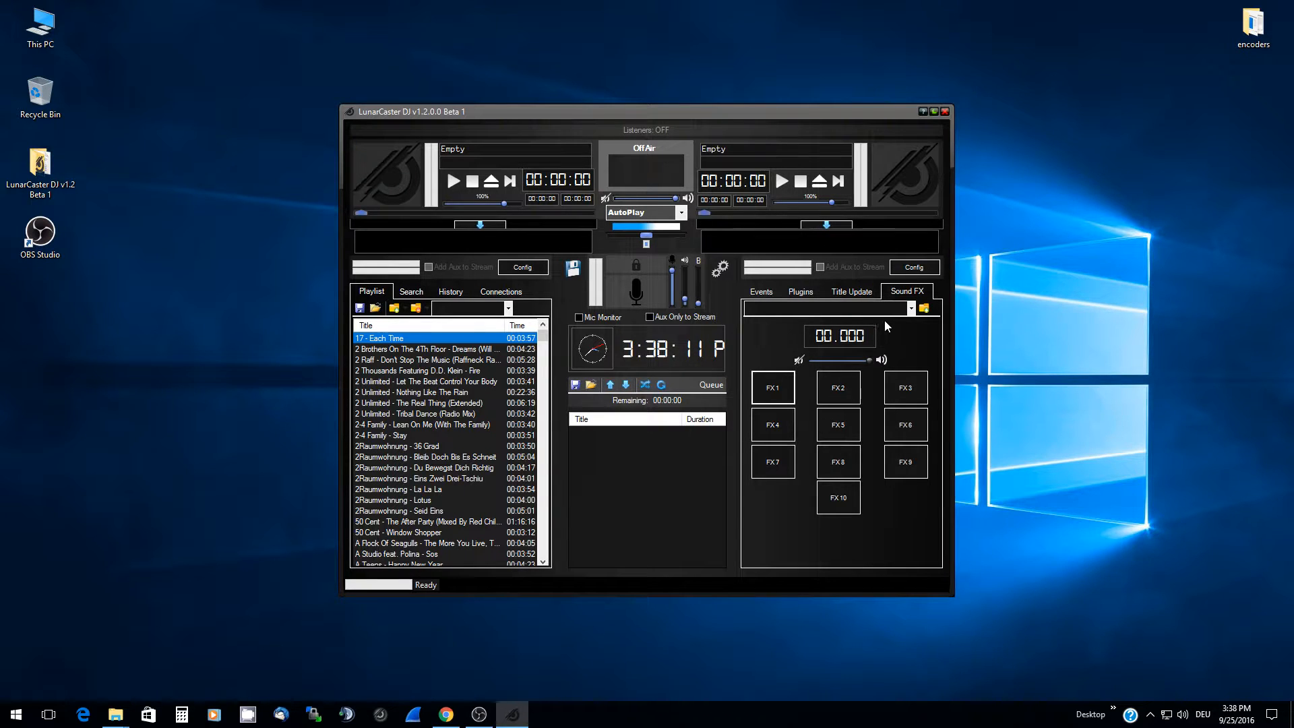
left_click(860, 309)
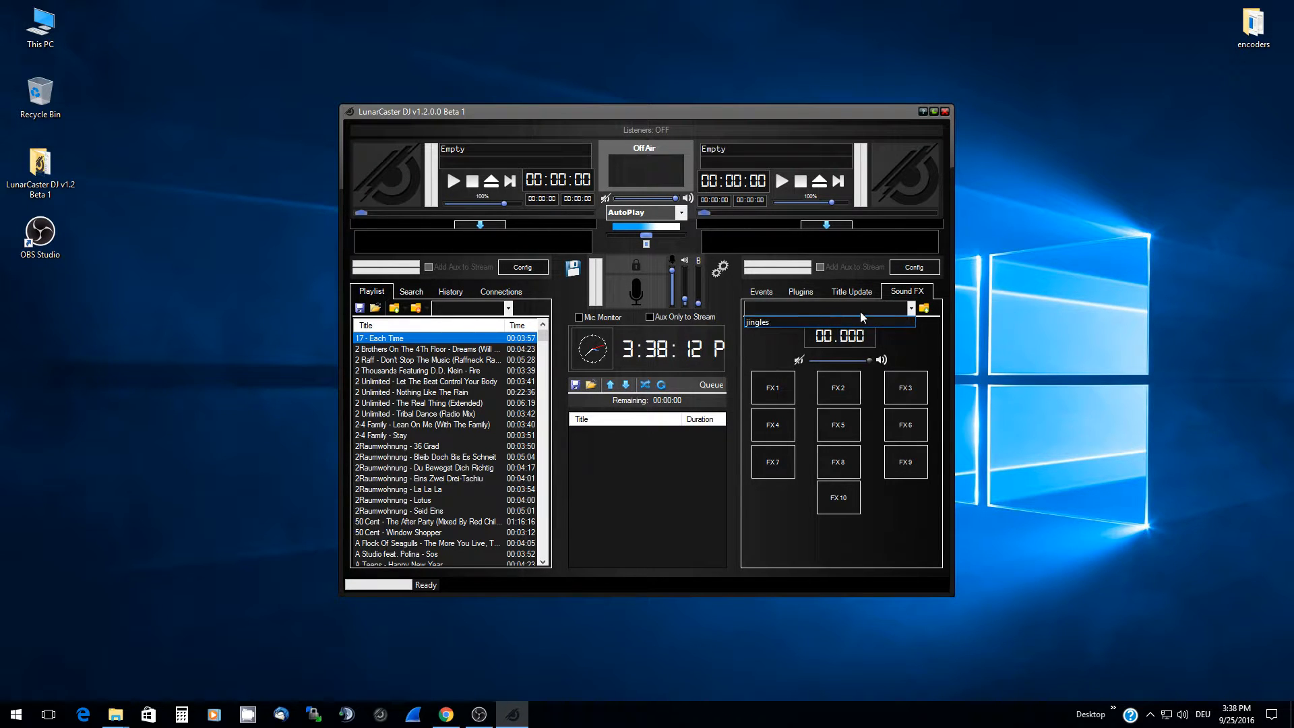
left_click(767, 323)
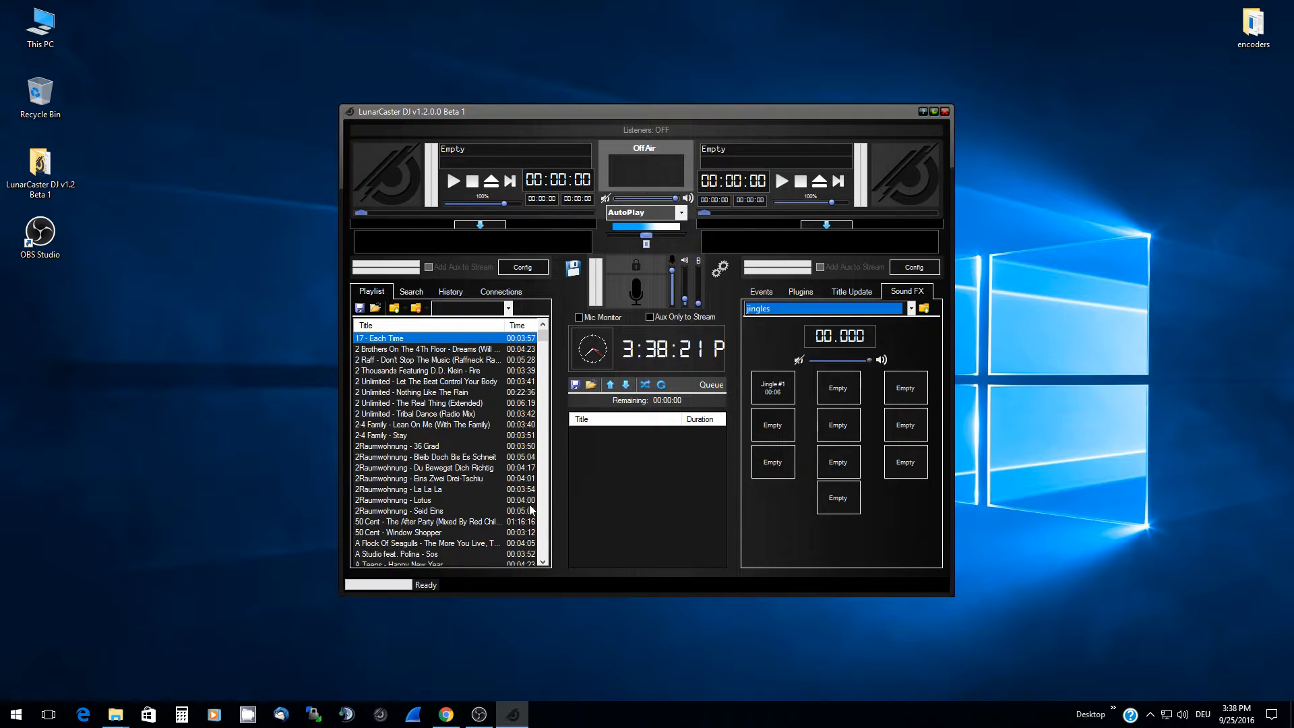
Switch to File Explorer and open the sfx\jingles folder inside LunarCaster DJ v1.2 Beta 1, selecting bmrjingle.mp3.
left_click(116, 714)
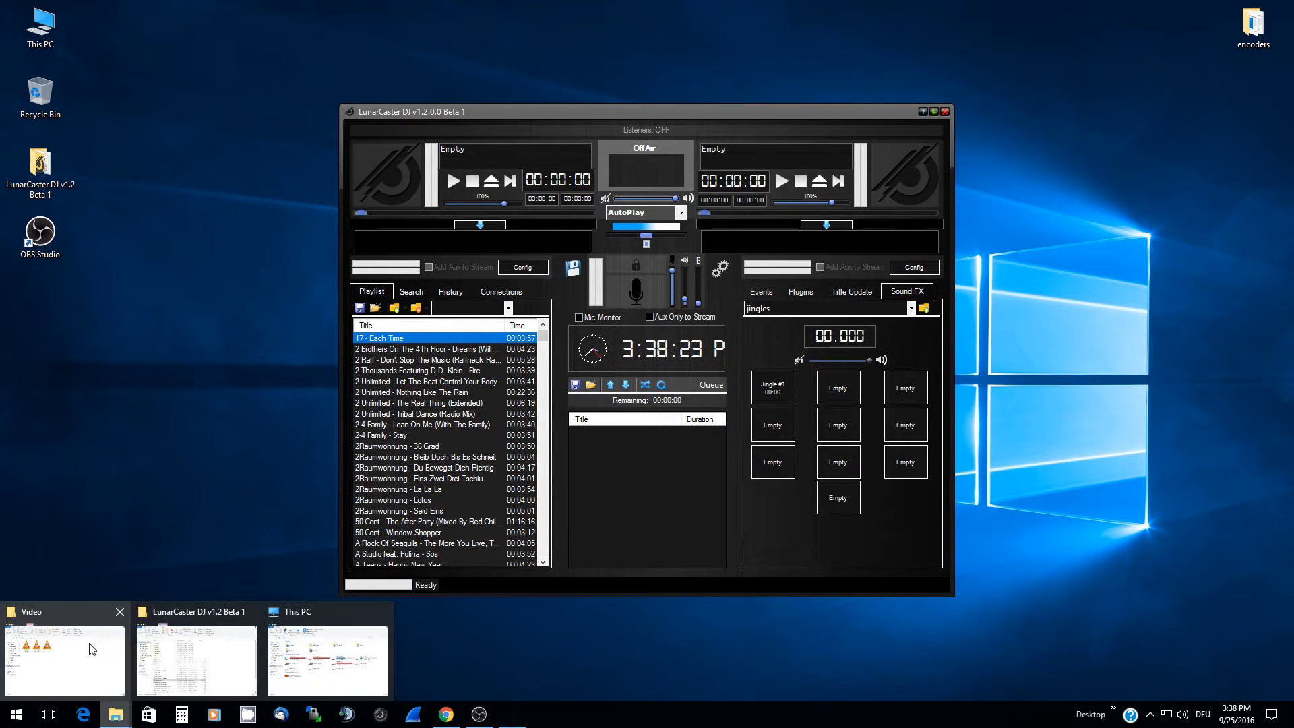
left_click(195, 657)
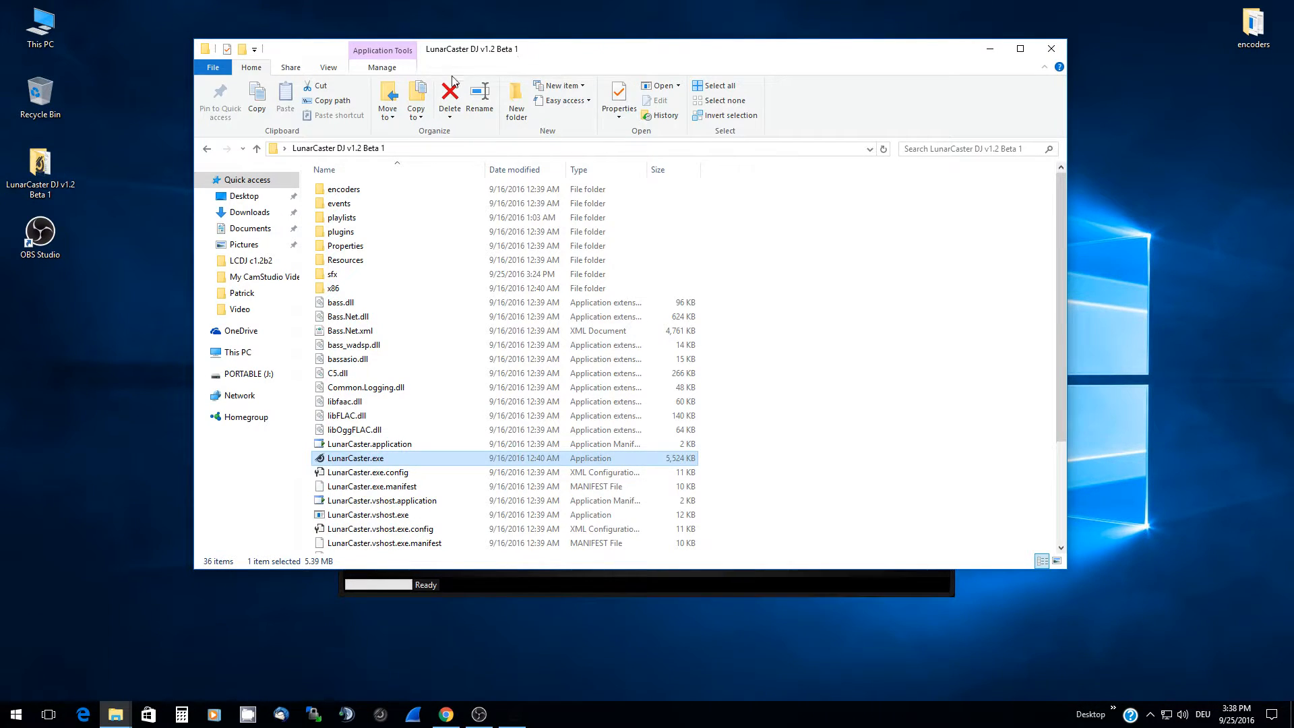
left_click_drag(535, 48, 589, 33)
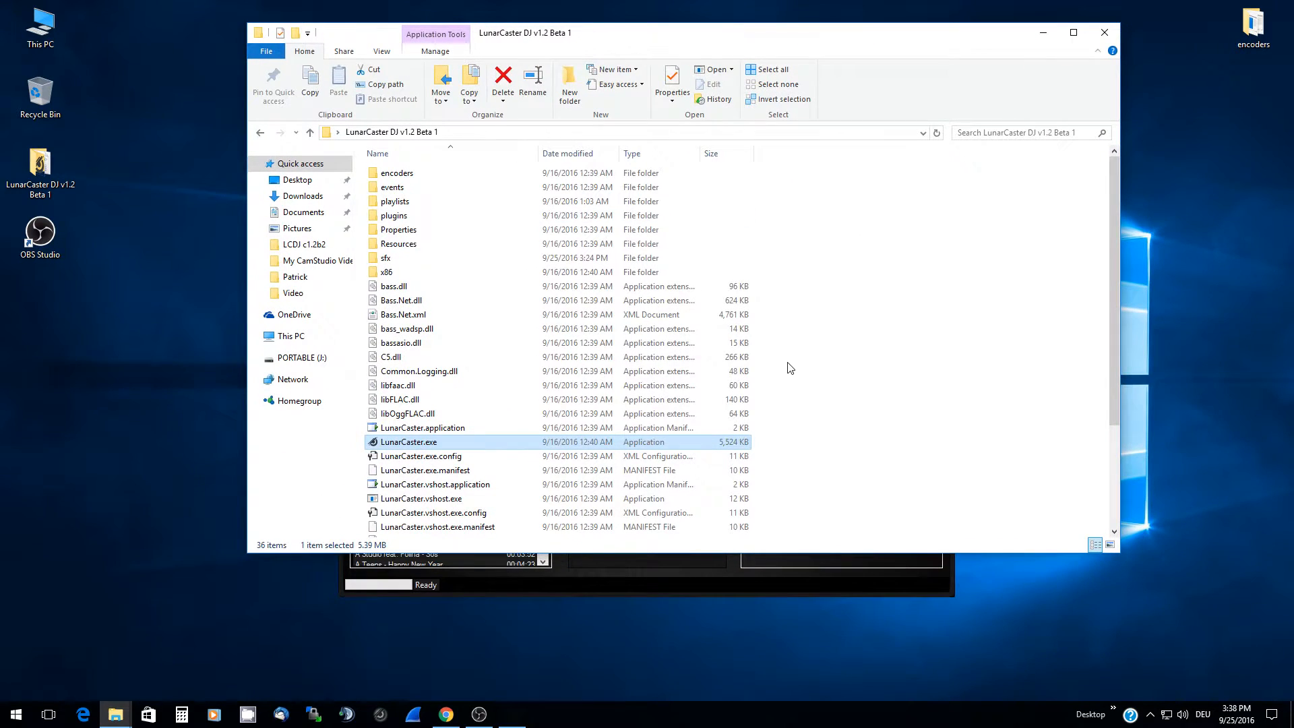
left_click(379, 262)
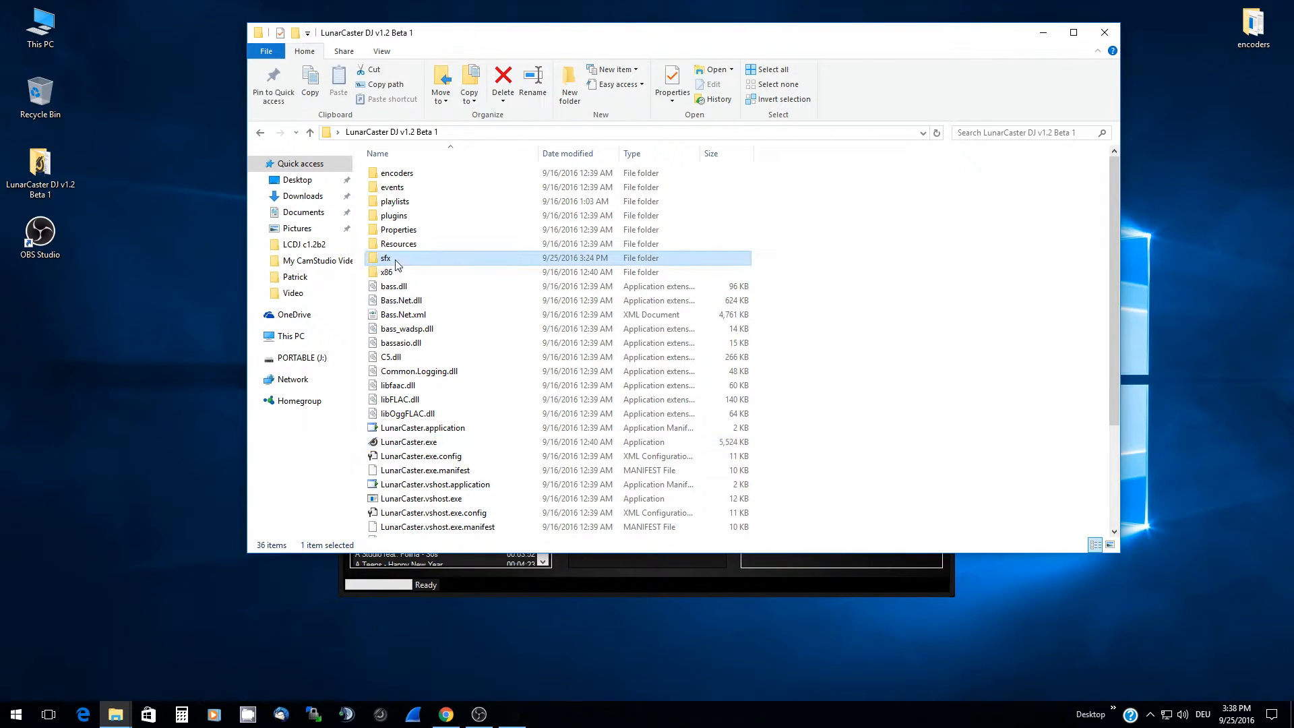
double_click(388, 262)
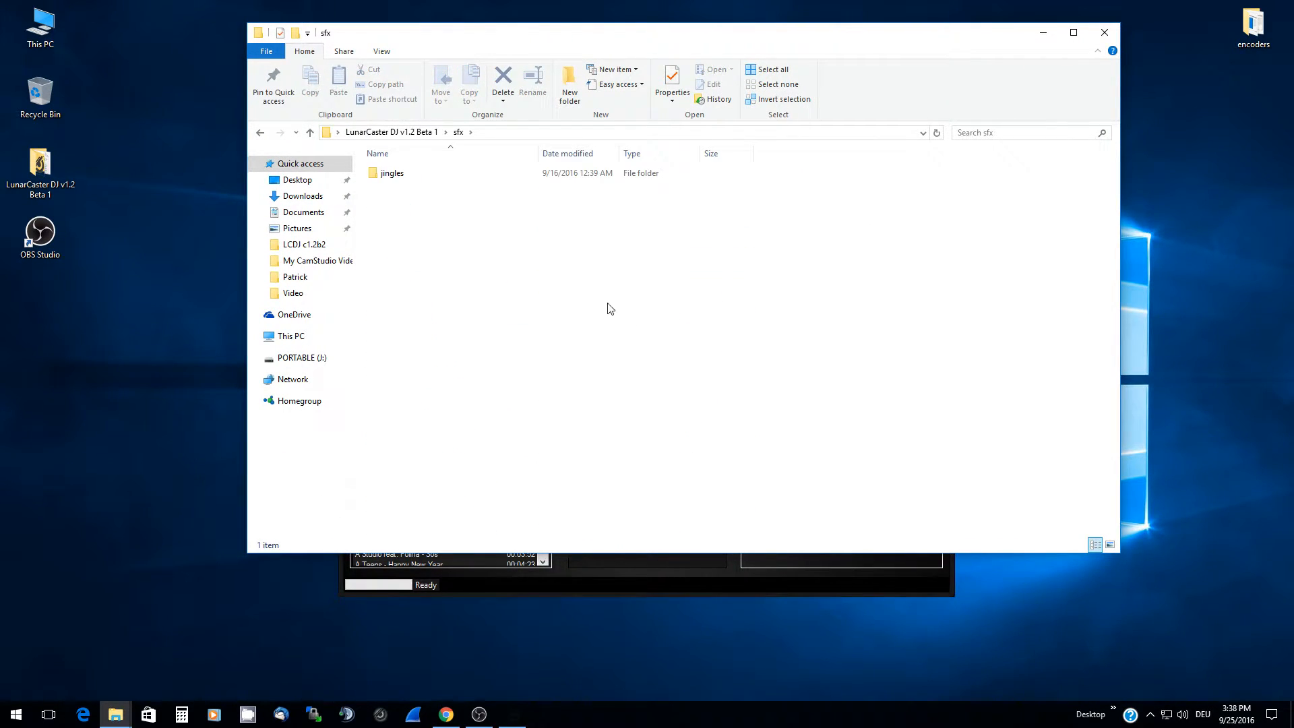
left_click(389, 176)
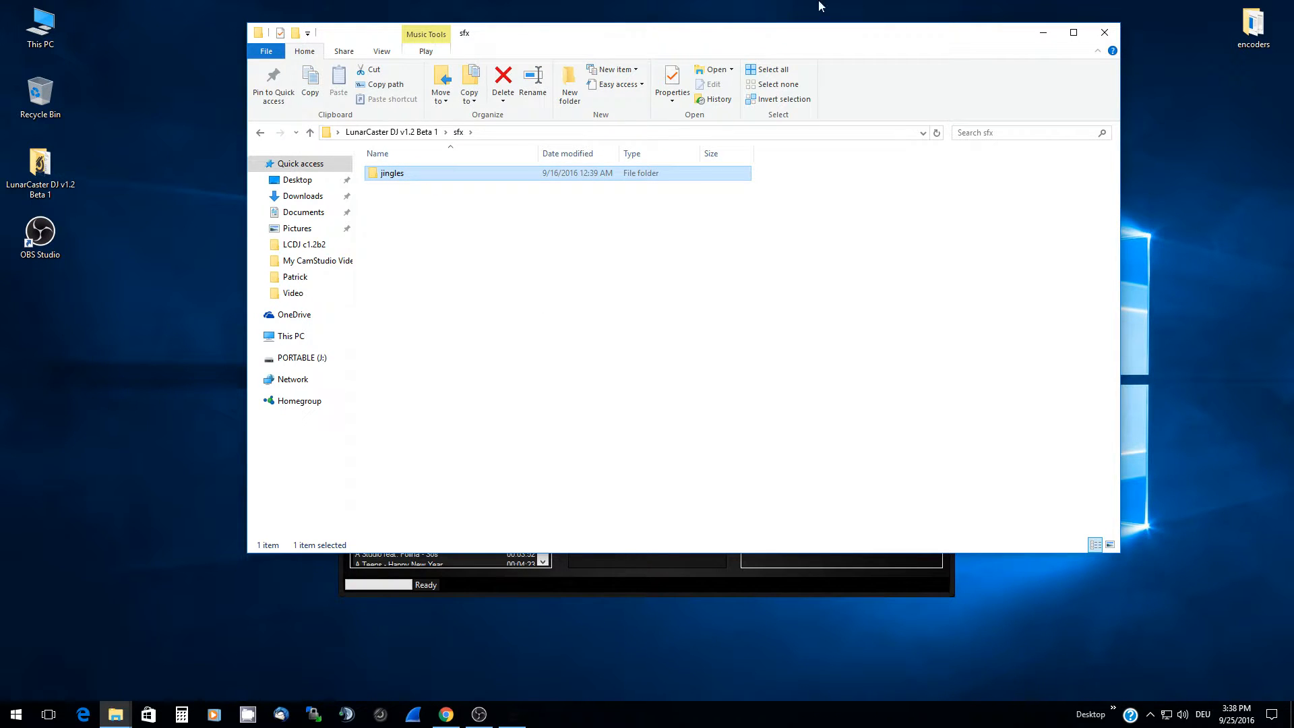
left_click_drag(663, 38, 627, 390)
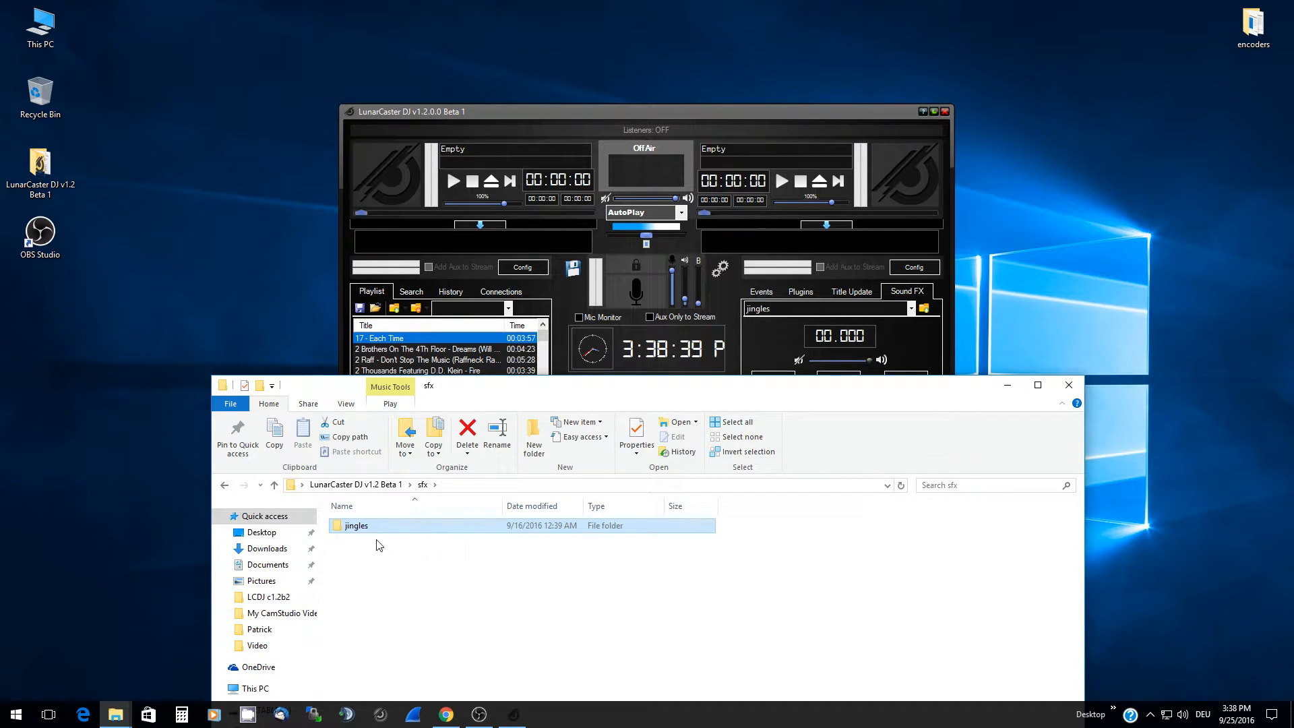
double_click(355, 526)
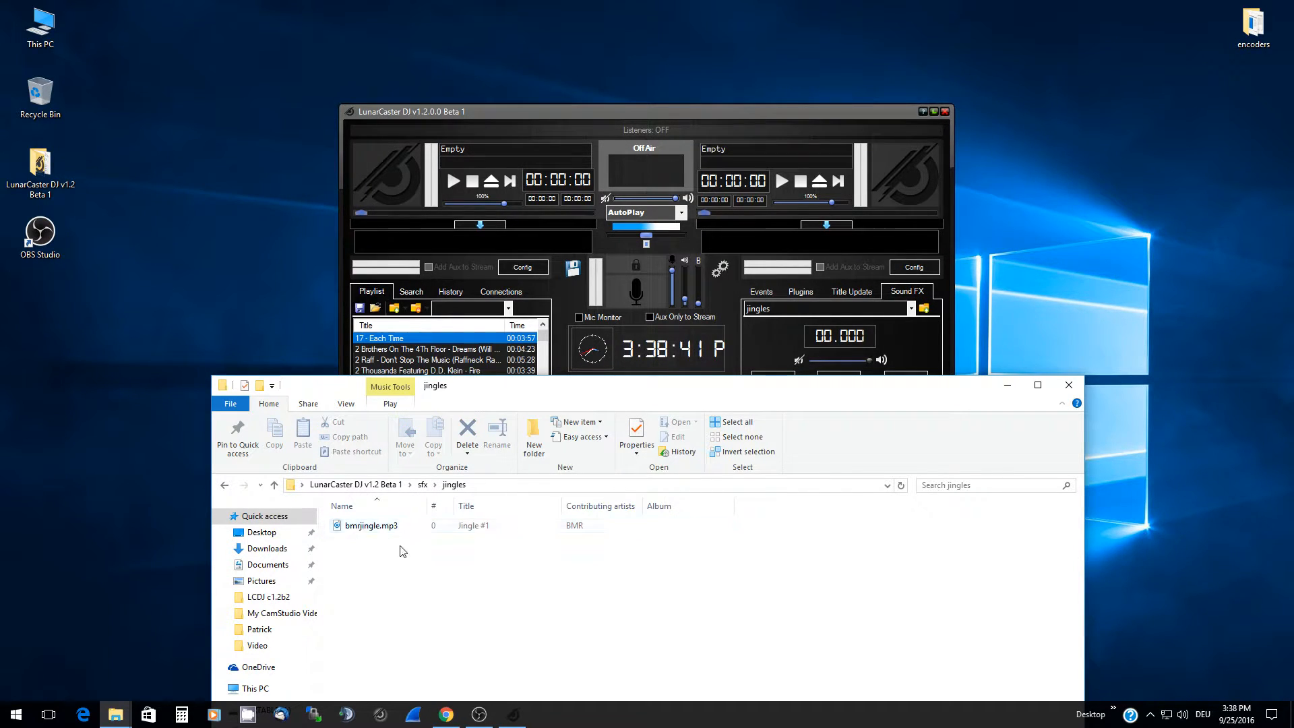
left_click(365, 529)
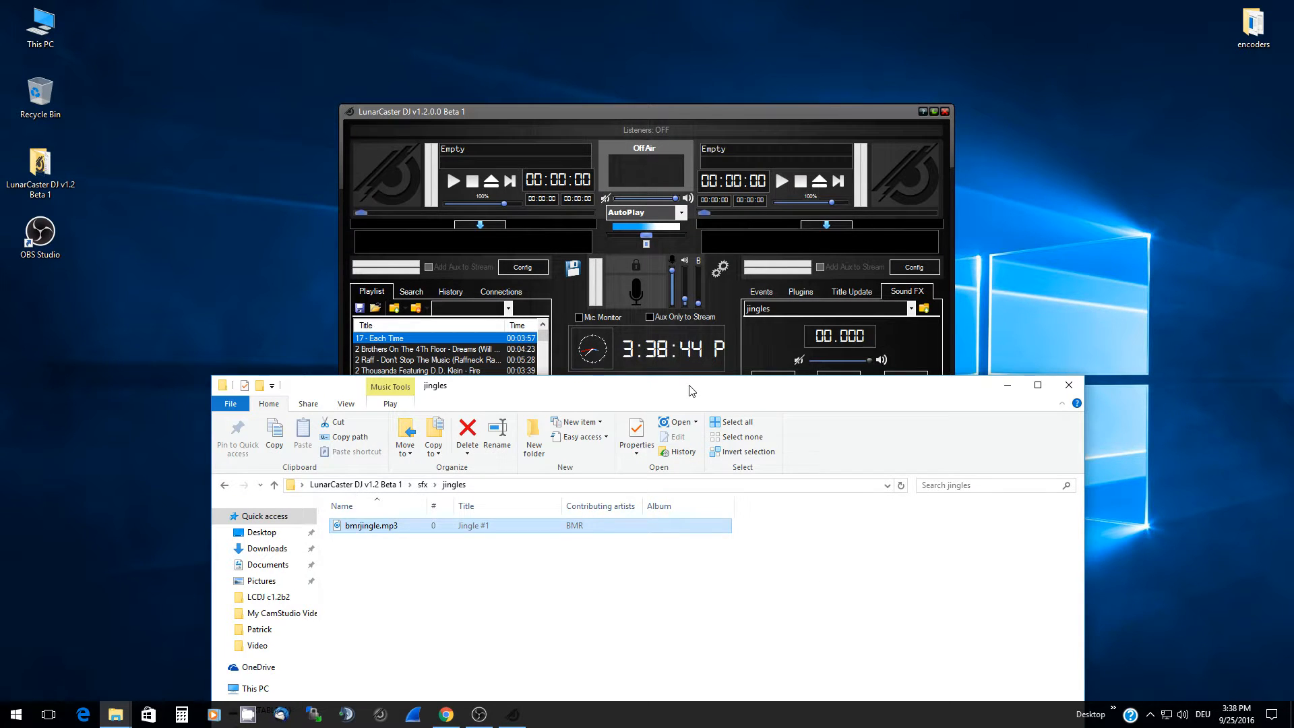
Examine the title and artist tags in the detailed properties of bmrjingle.mp3, leaving them unedited.
left_click_drag(689, 386, 700, 445)
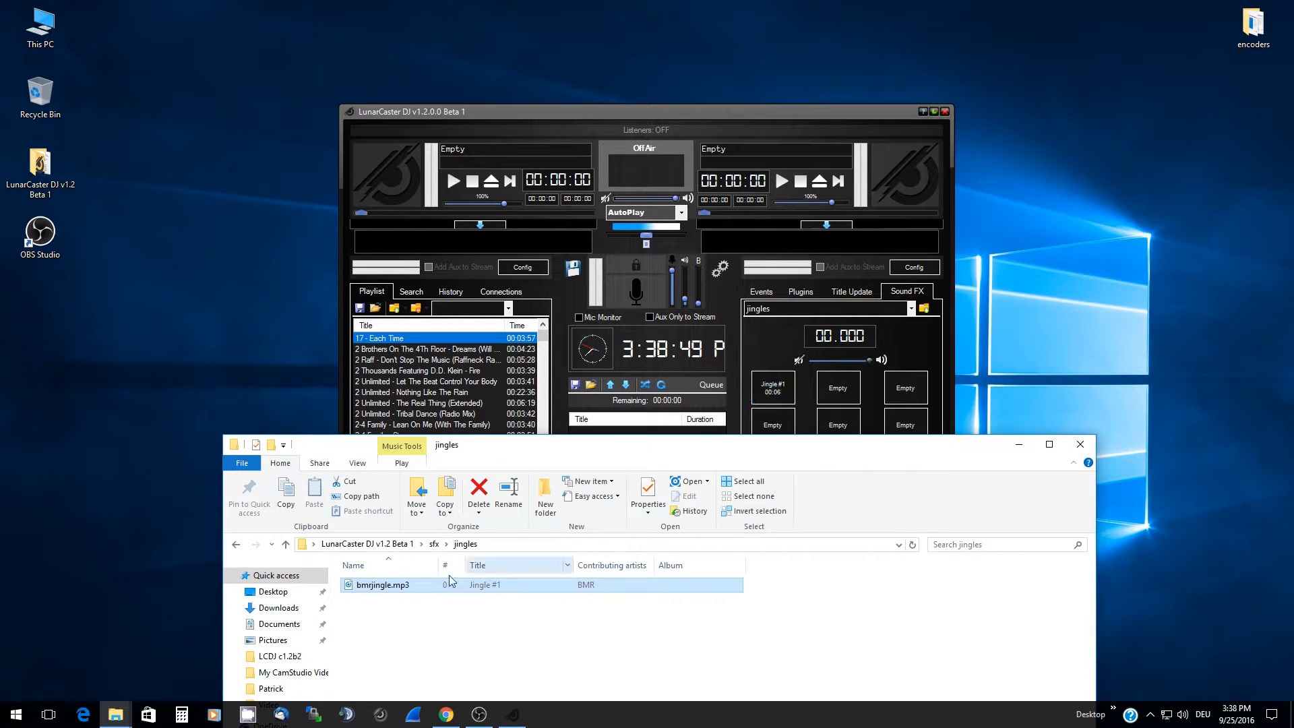
right_click(388, 587)
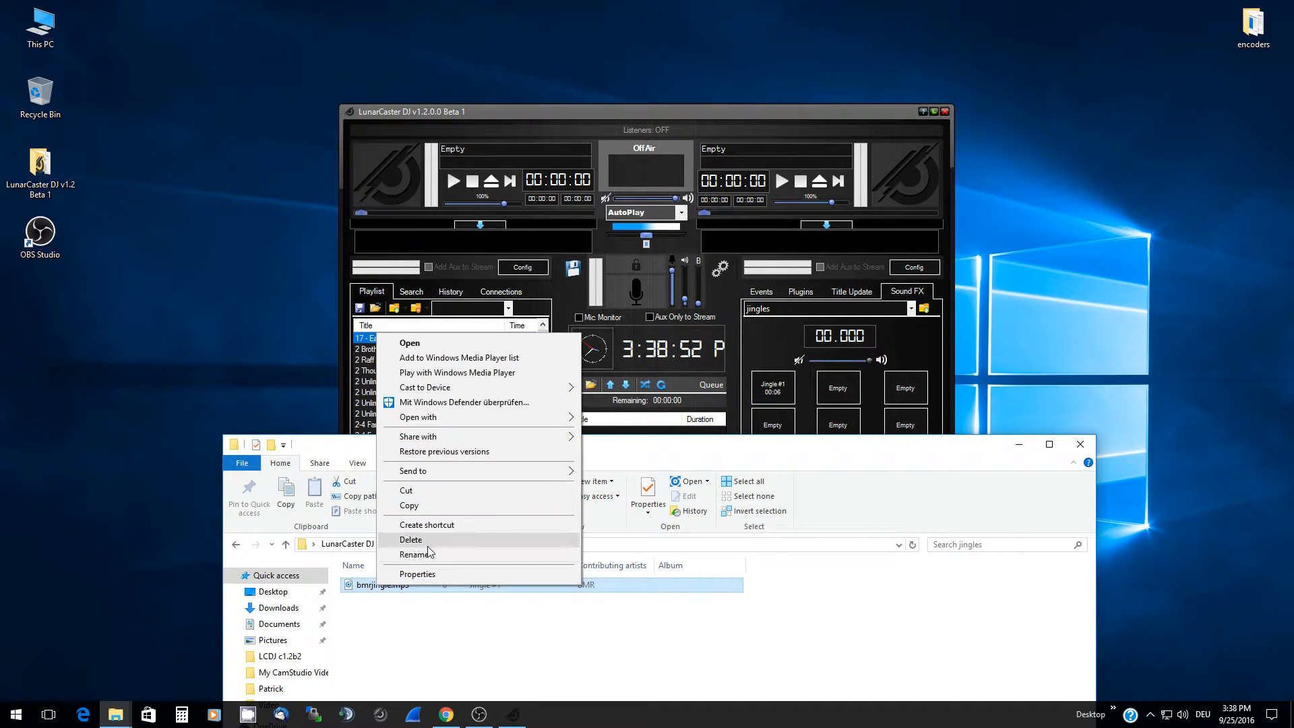
left_click(431, 574)
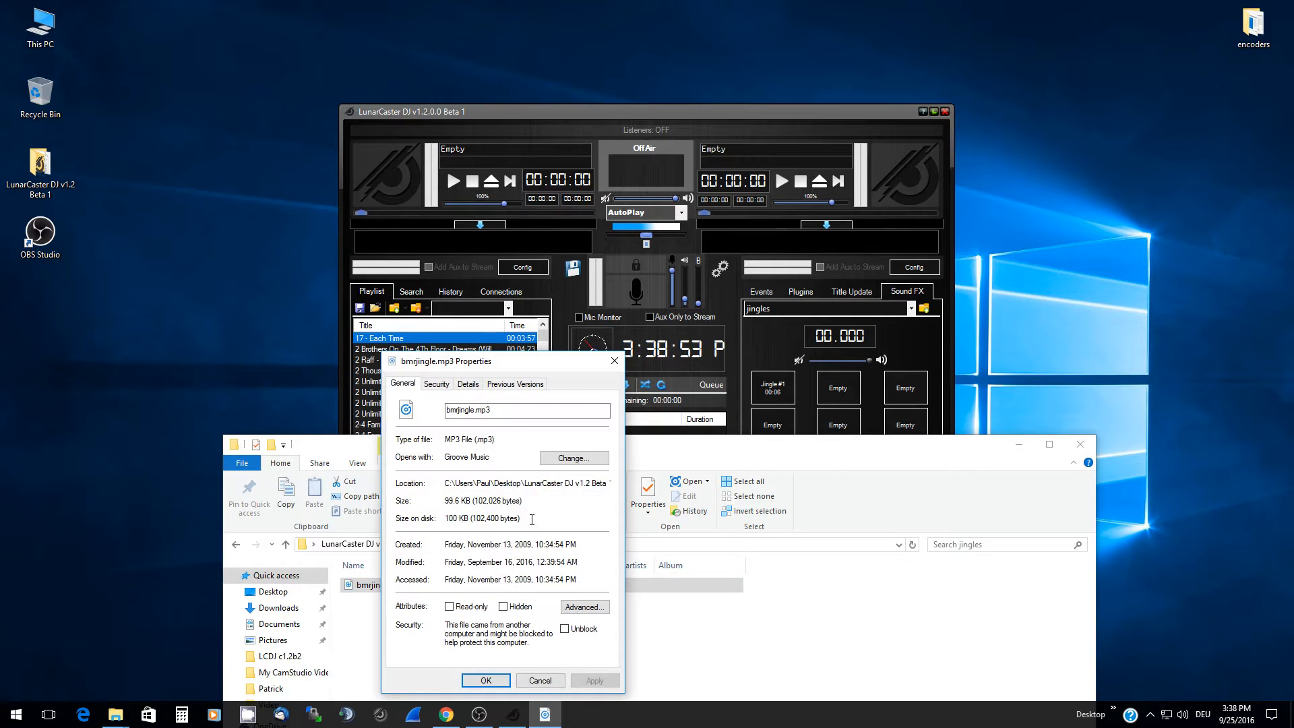
left_click(468, 384)
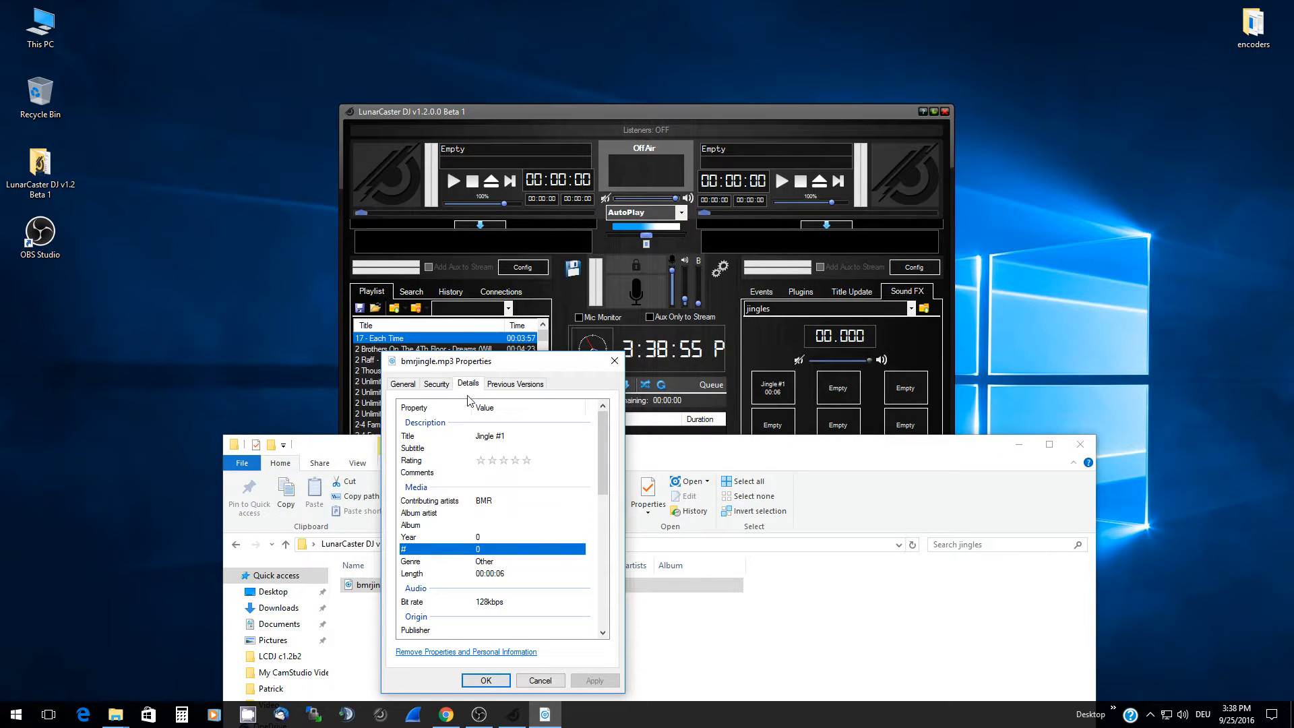
left_click(491, 436)
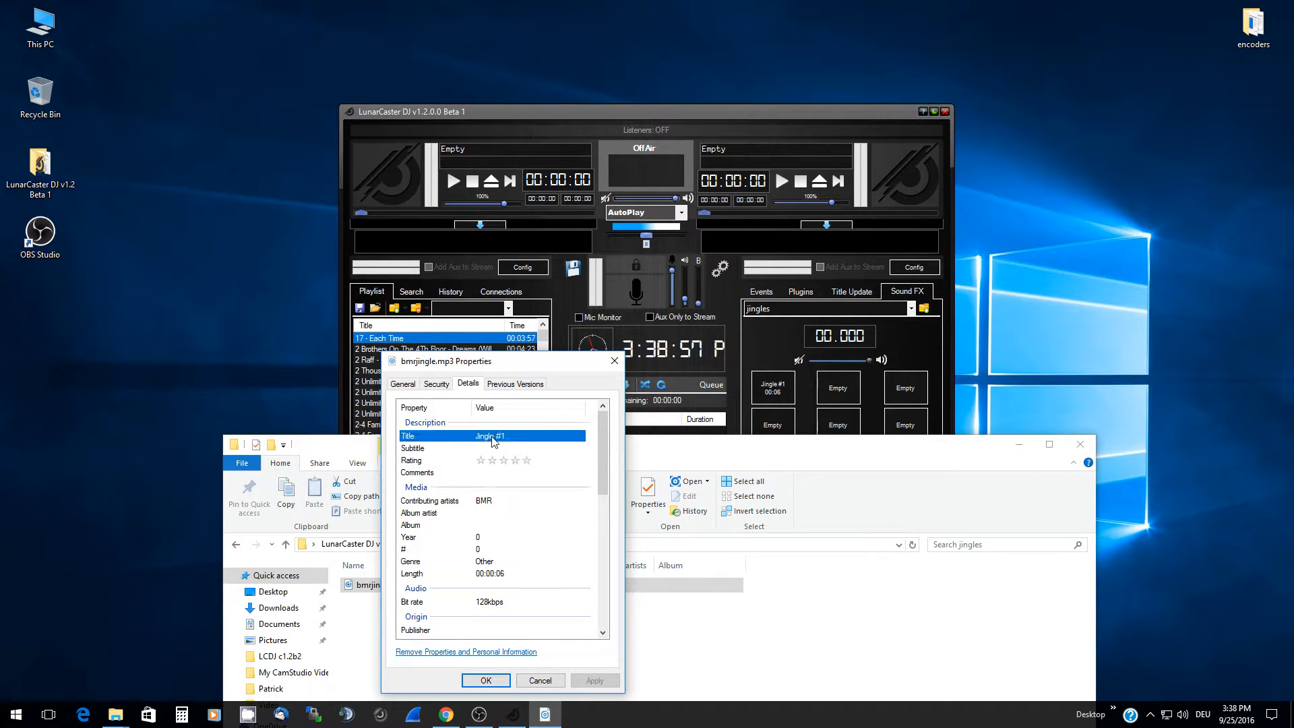
left_click(522, 449)
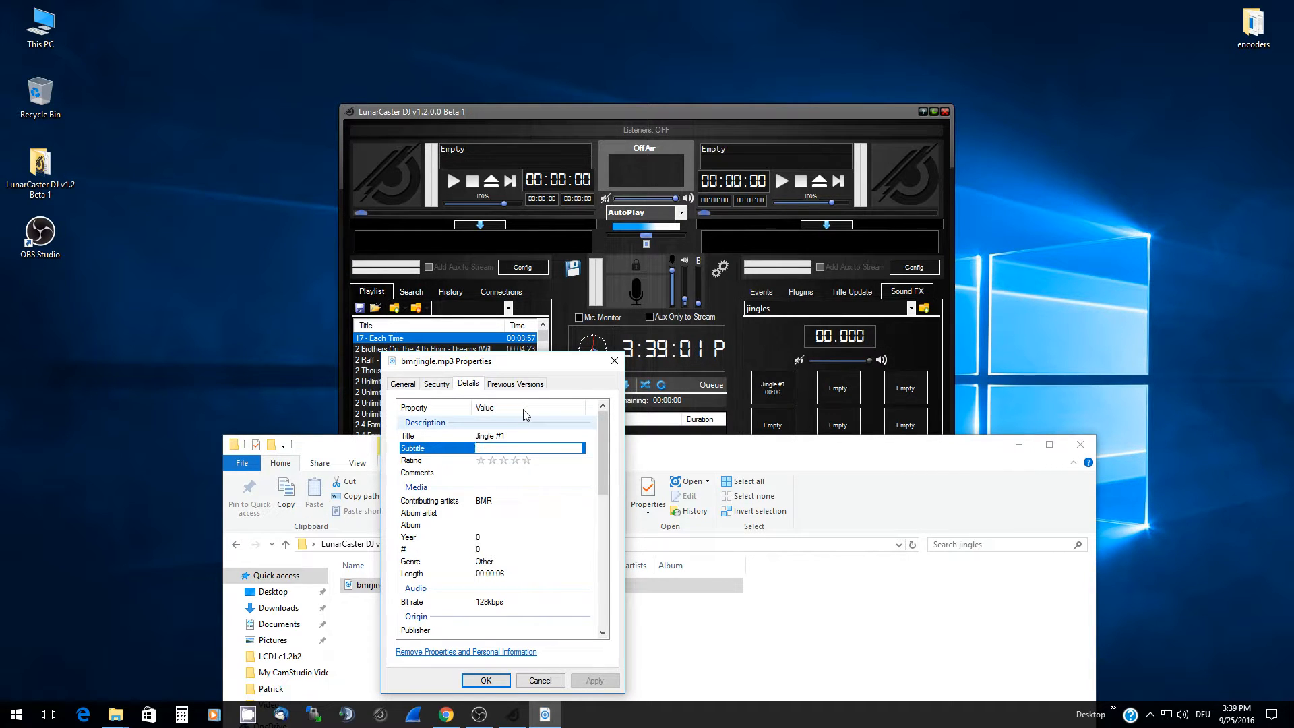
left_click(554, 487)
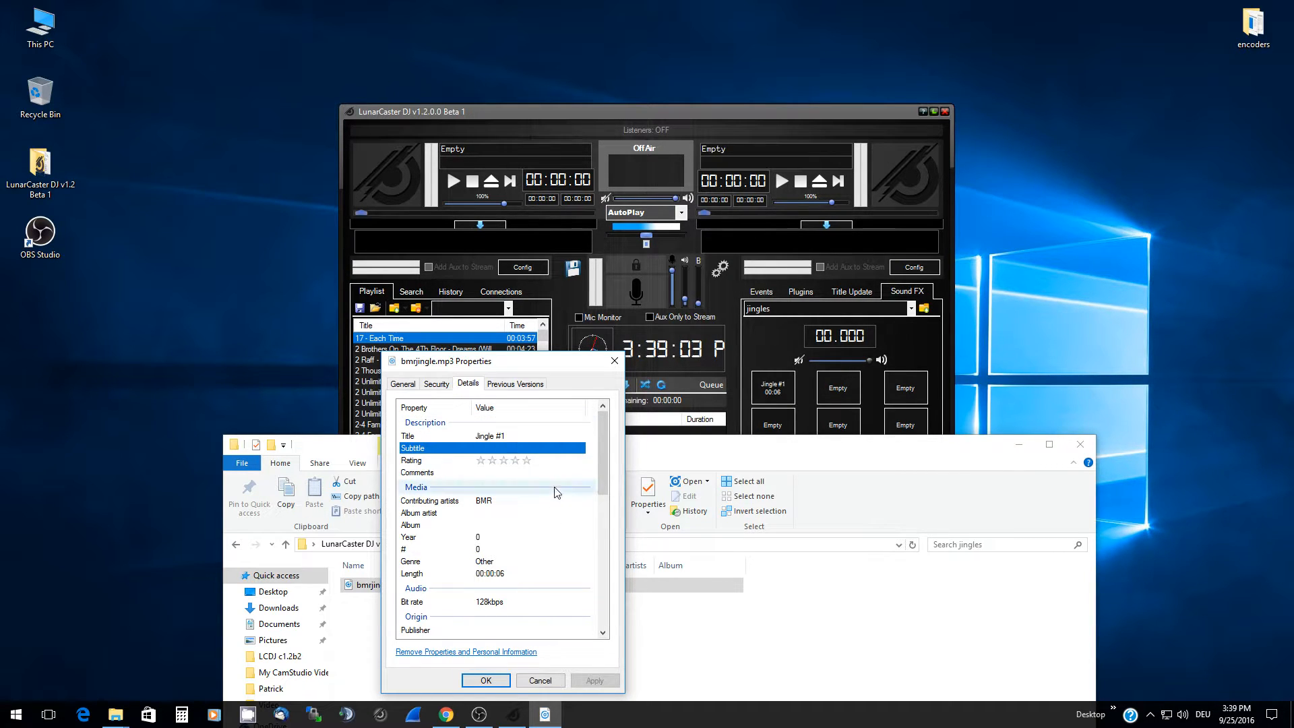
left_click(517, 436)
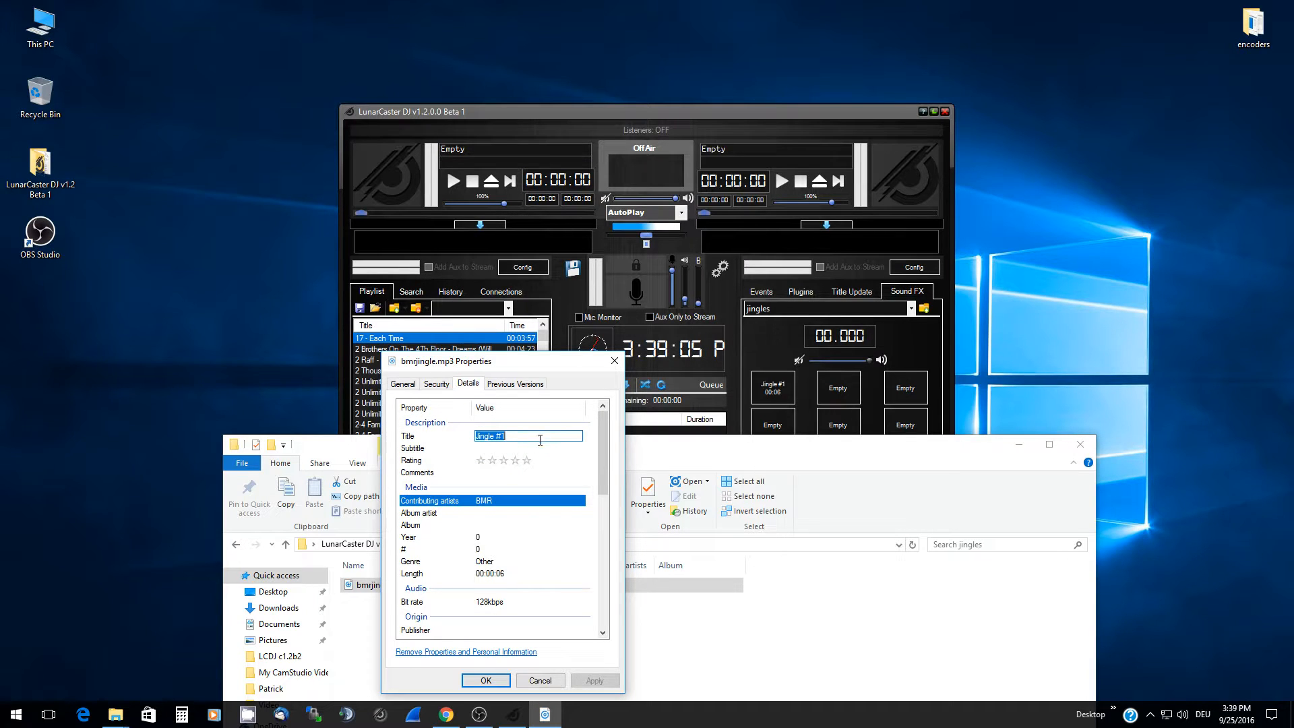
left_click(533, 485)
left_click(531, 512)
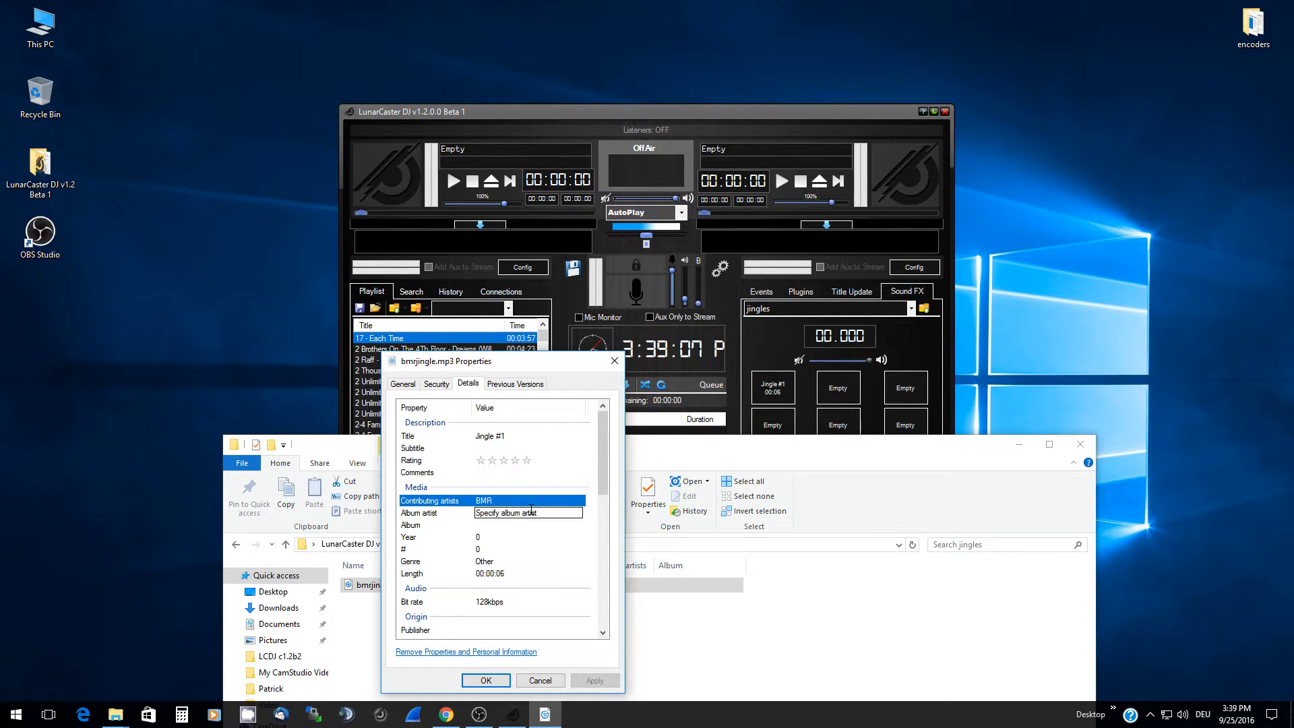
left_click(554, 525)
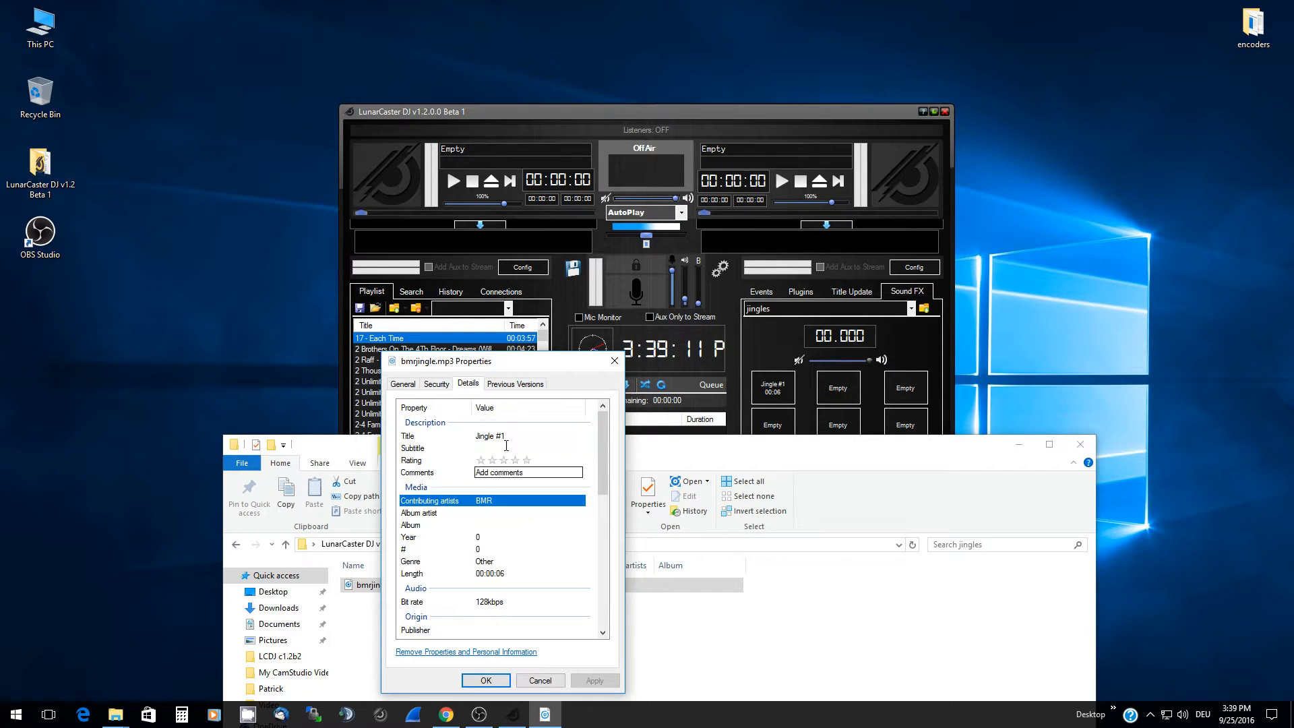
left_click(545, 682)
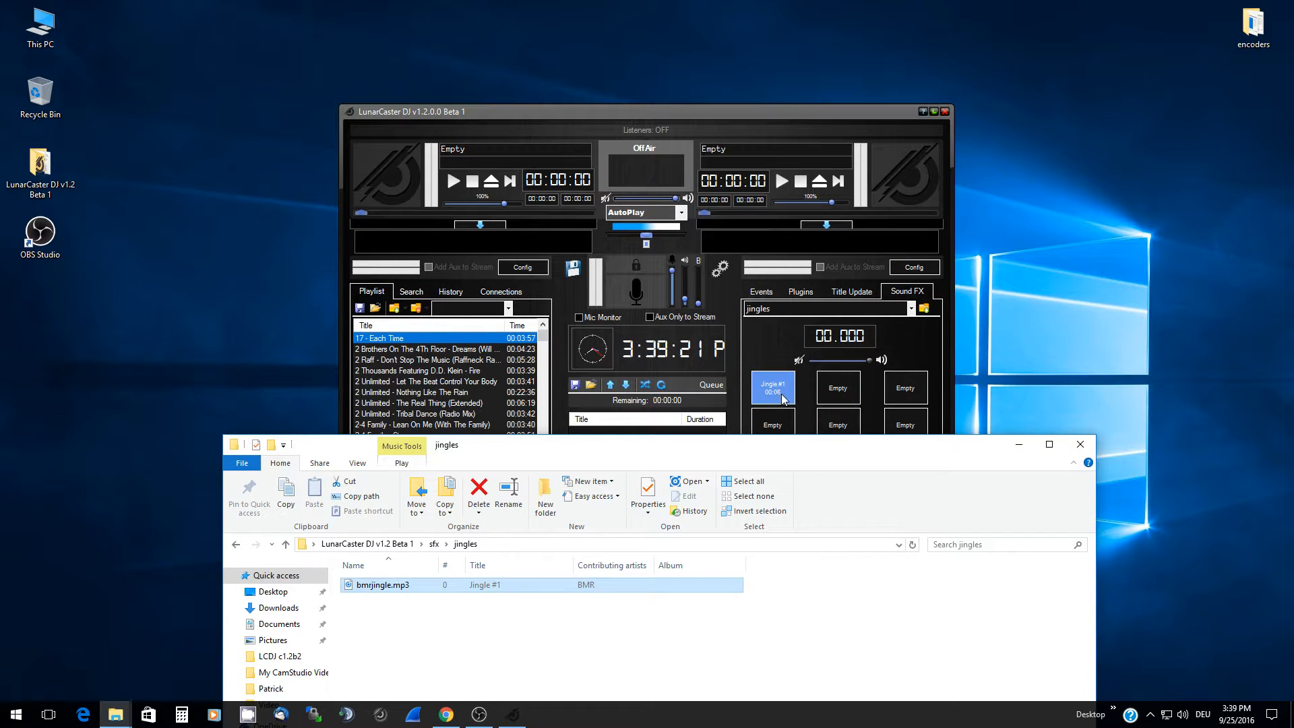
Turn the Sound FX volume down to minimum and bring LunarCaster DJ in front of the repositioned File Explorer window.
left_click(797, 364)
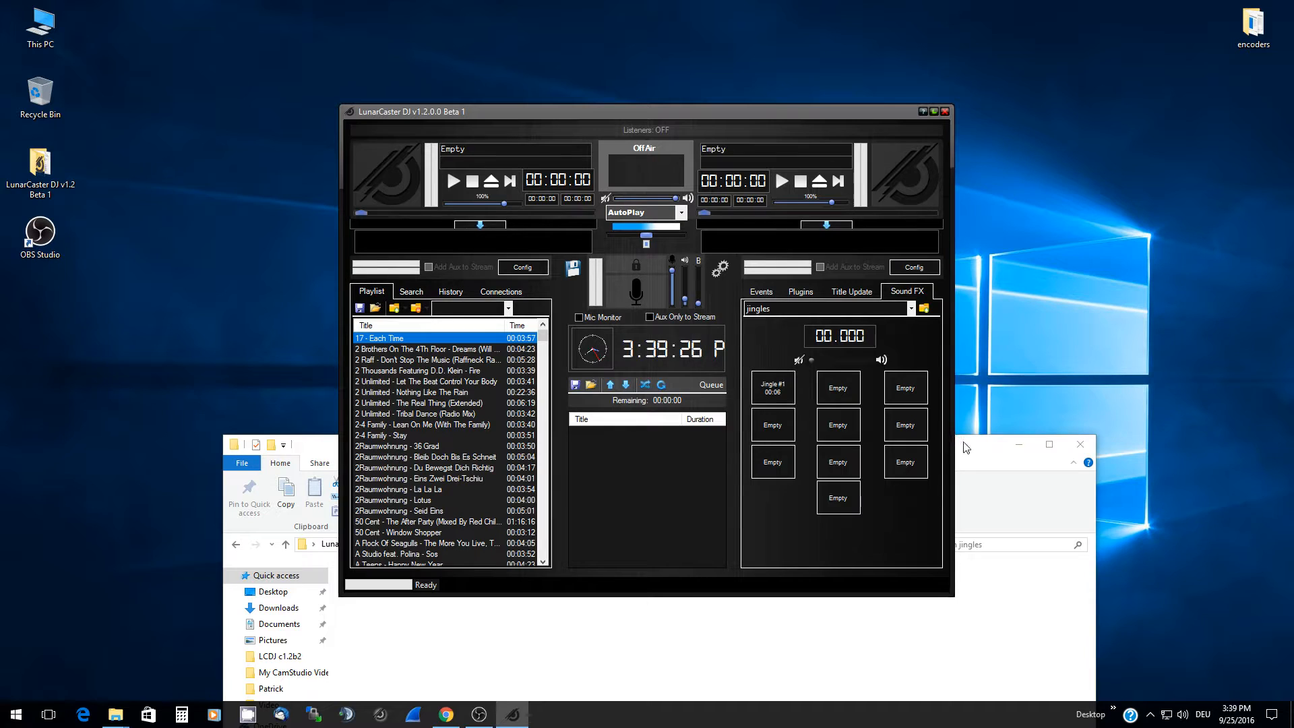
left_click_drag(967, 446, 717, 163)
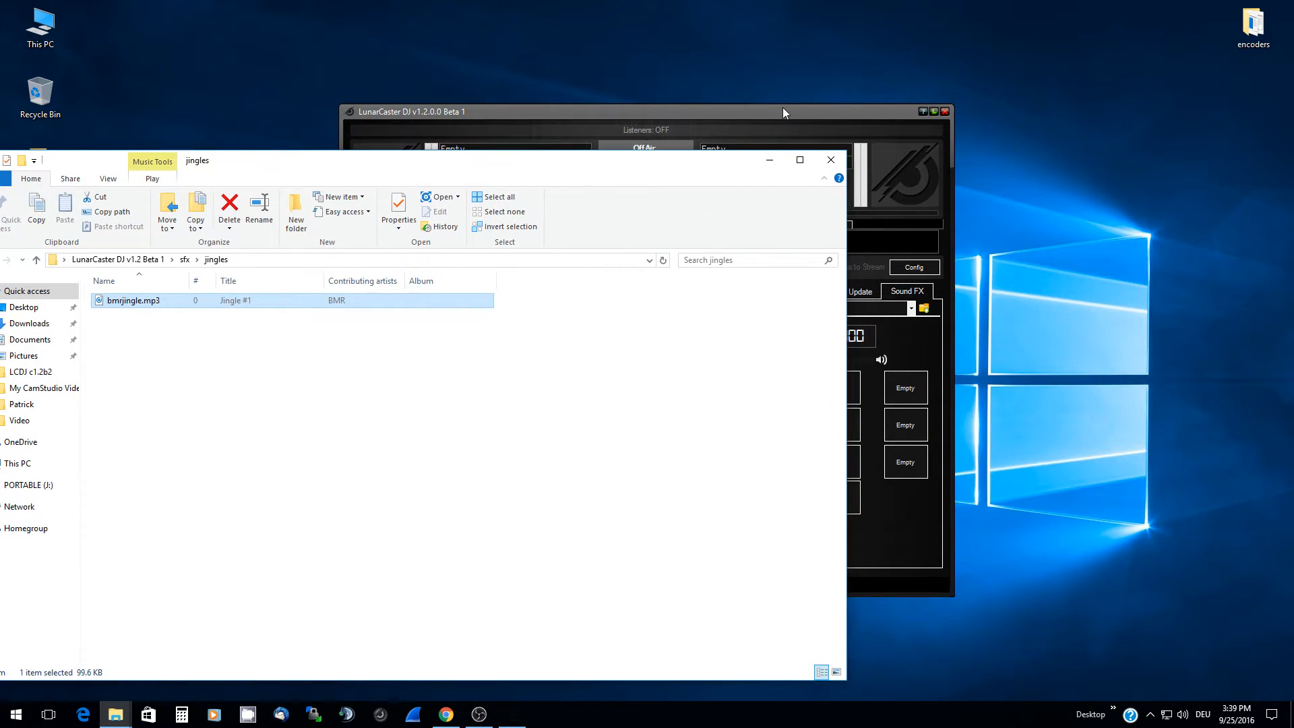
left_click(781, 112)
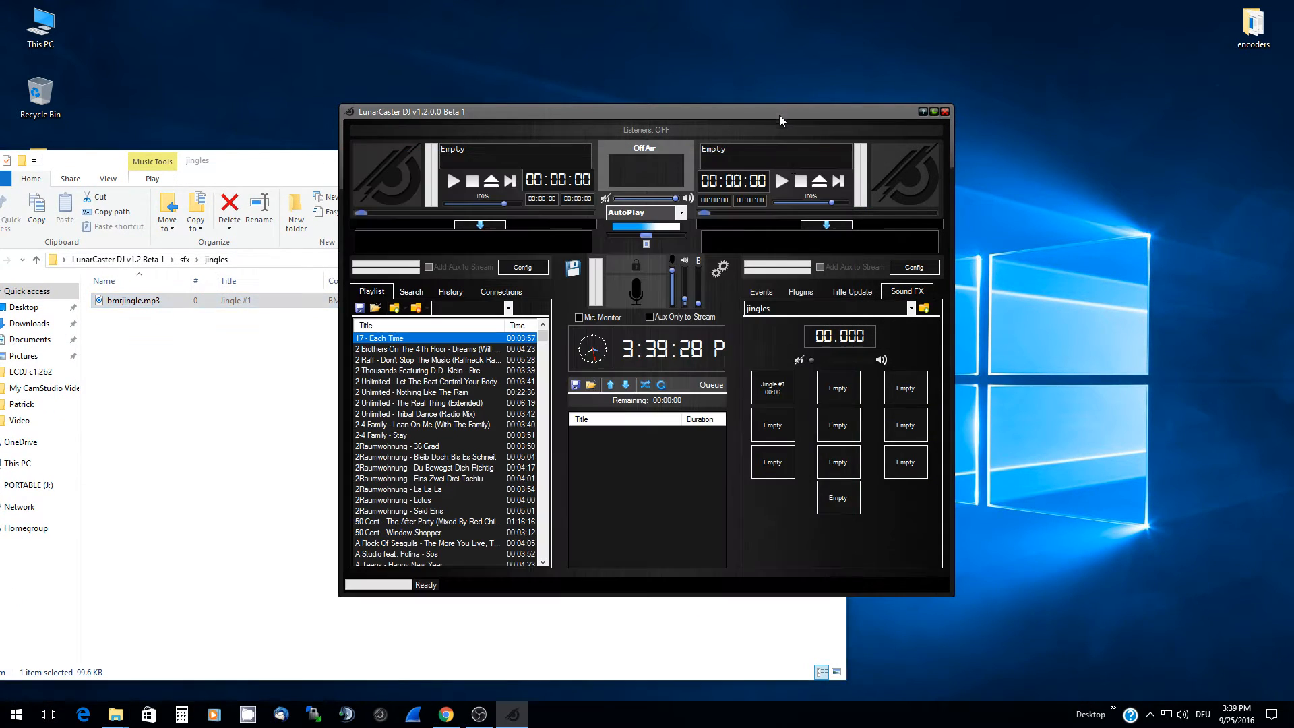
Start and stop the Jingle #1 sound effect several times, including through its number shortcut.
left_click(777, 396)
left_click(785, 402)
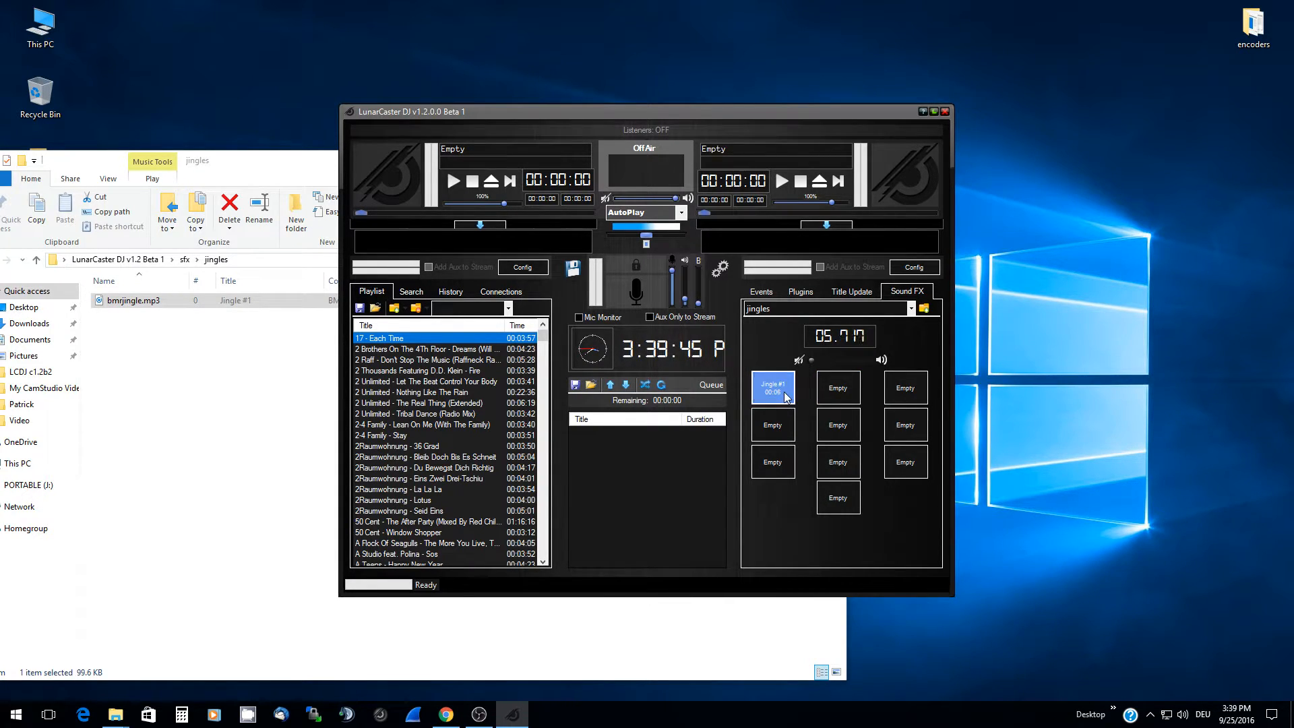
left_click(786, 399)
left_click(784, 392)
left_click(781, 391)
left_click(782, 395)
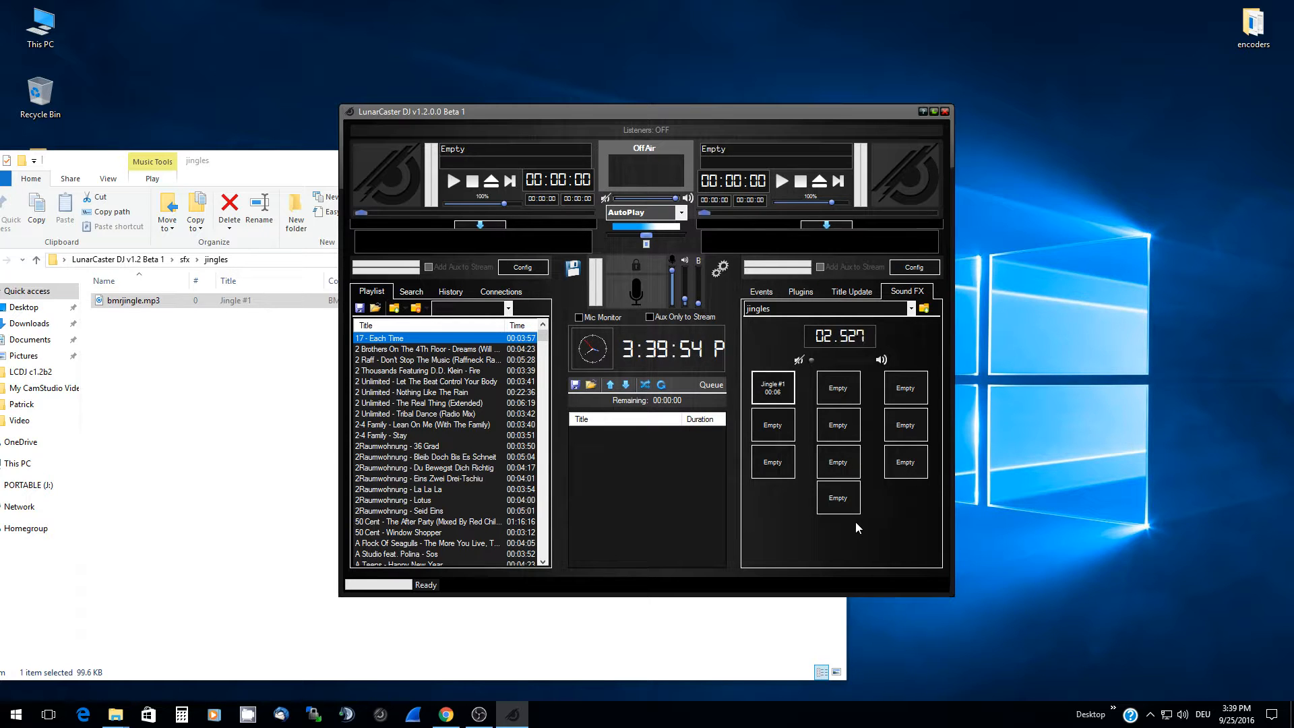
left_click(782, 467)
key("1")
Check the available Sound FX sets and go back up to the sfx folder in File Explorer.
left_click(910, 310)
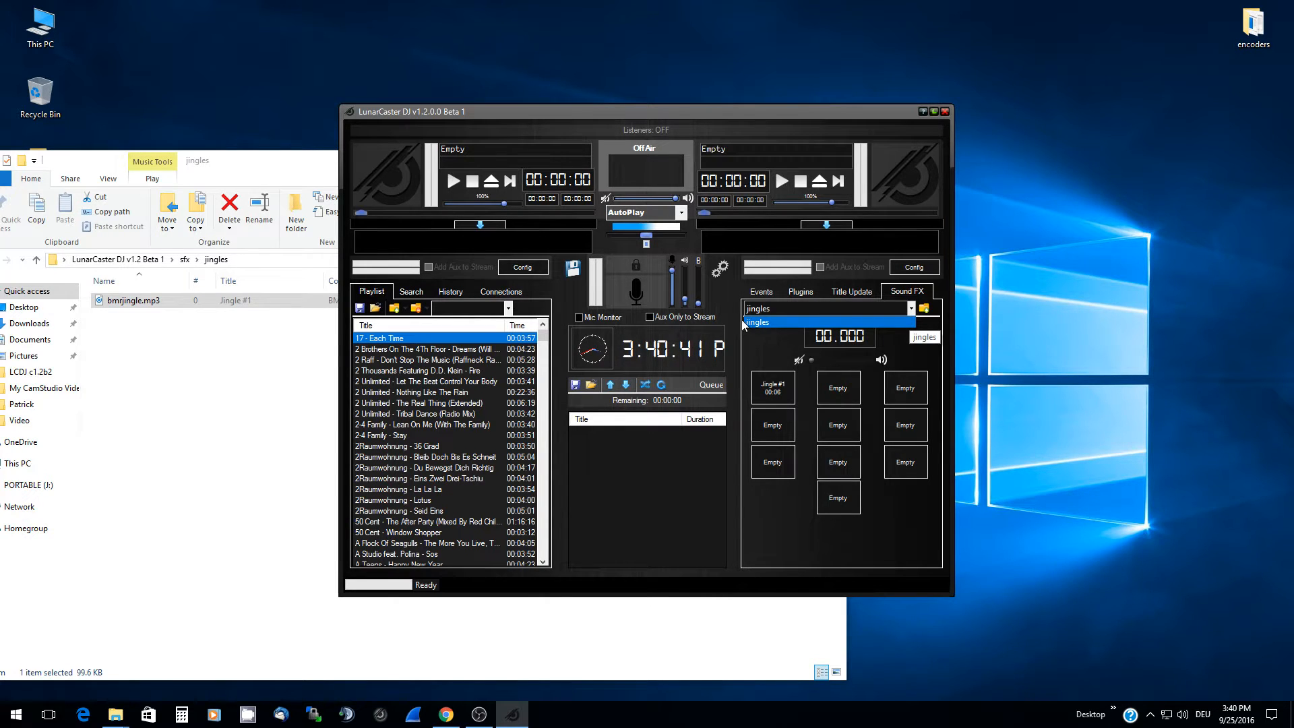
left_click(227, 359)
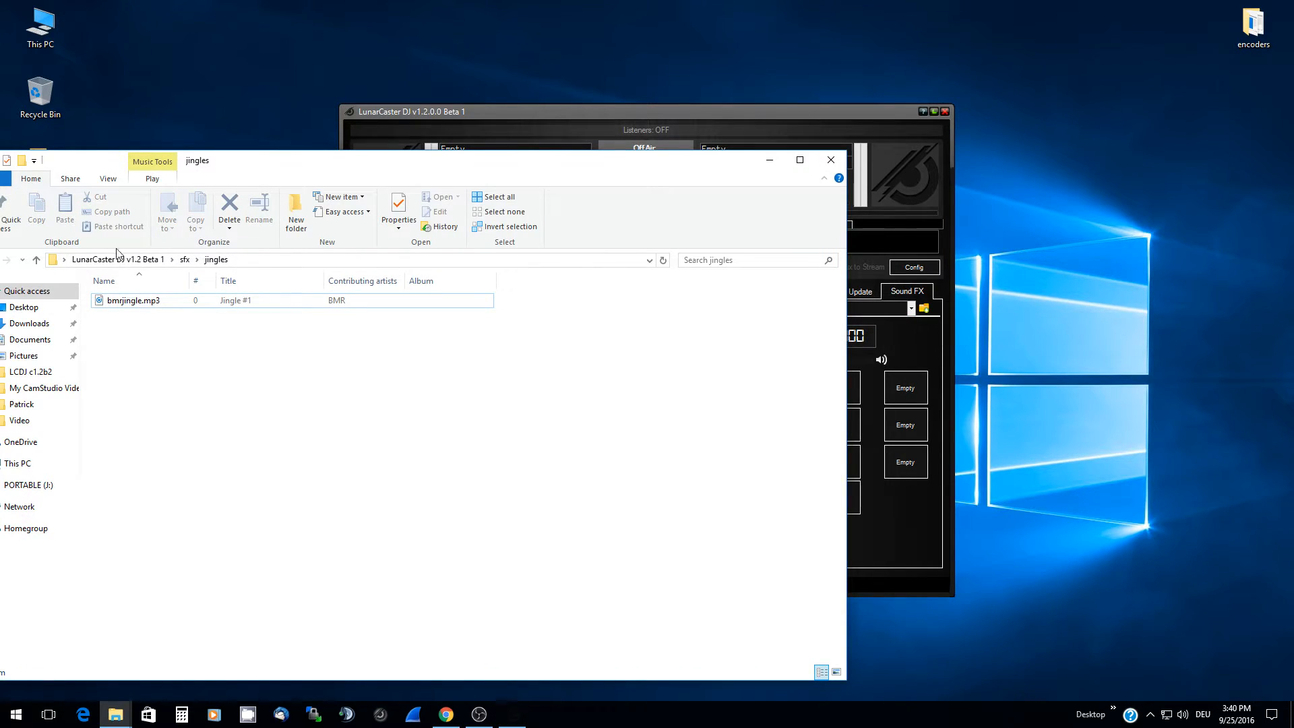
left_click(186, 260)
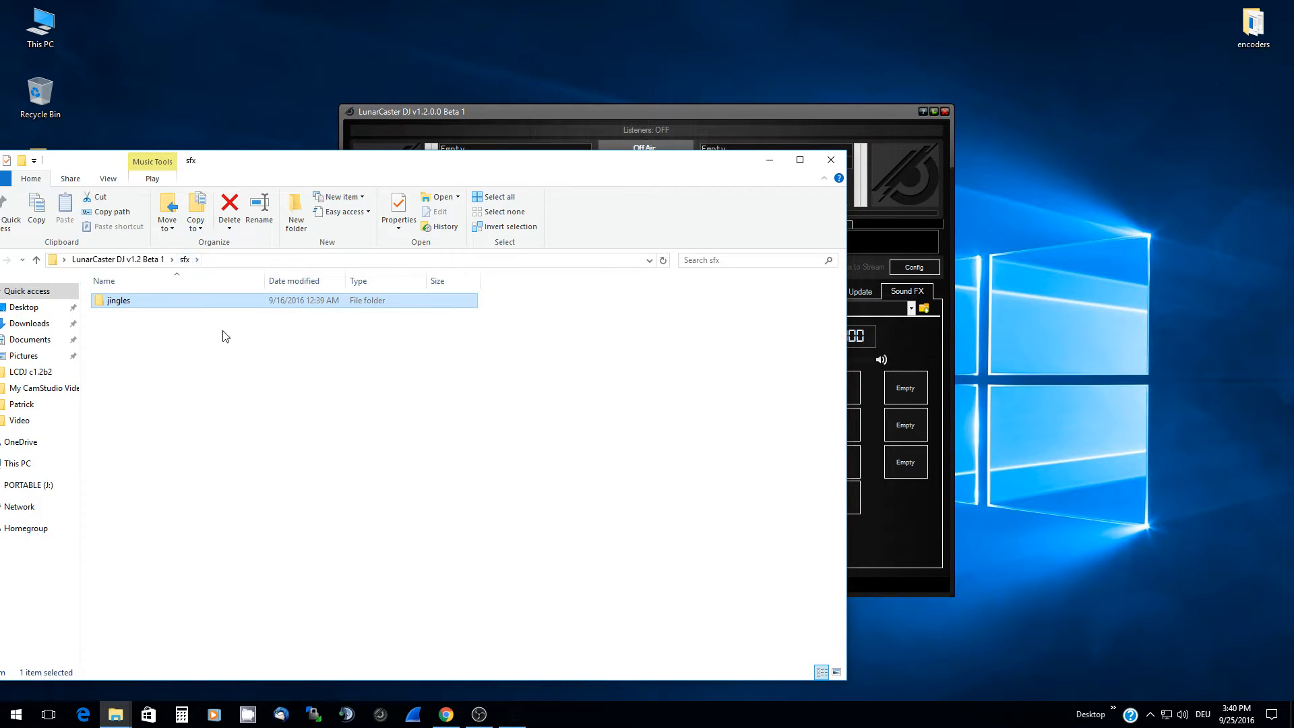
left_click_drag(390, 162, 450, 97)
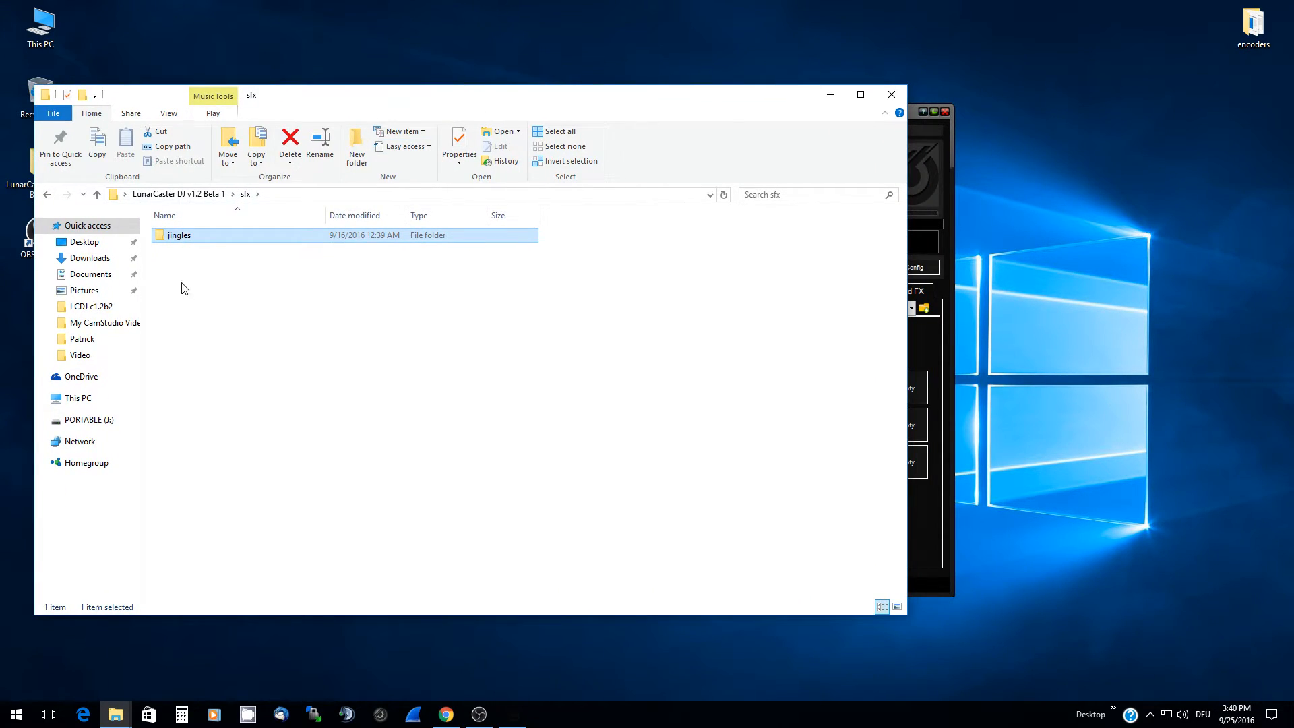
left_click(299, 313)
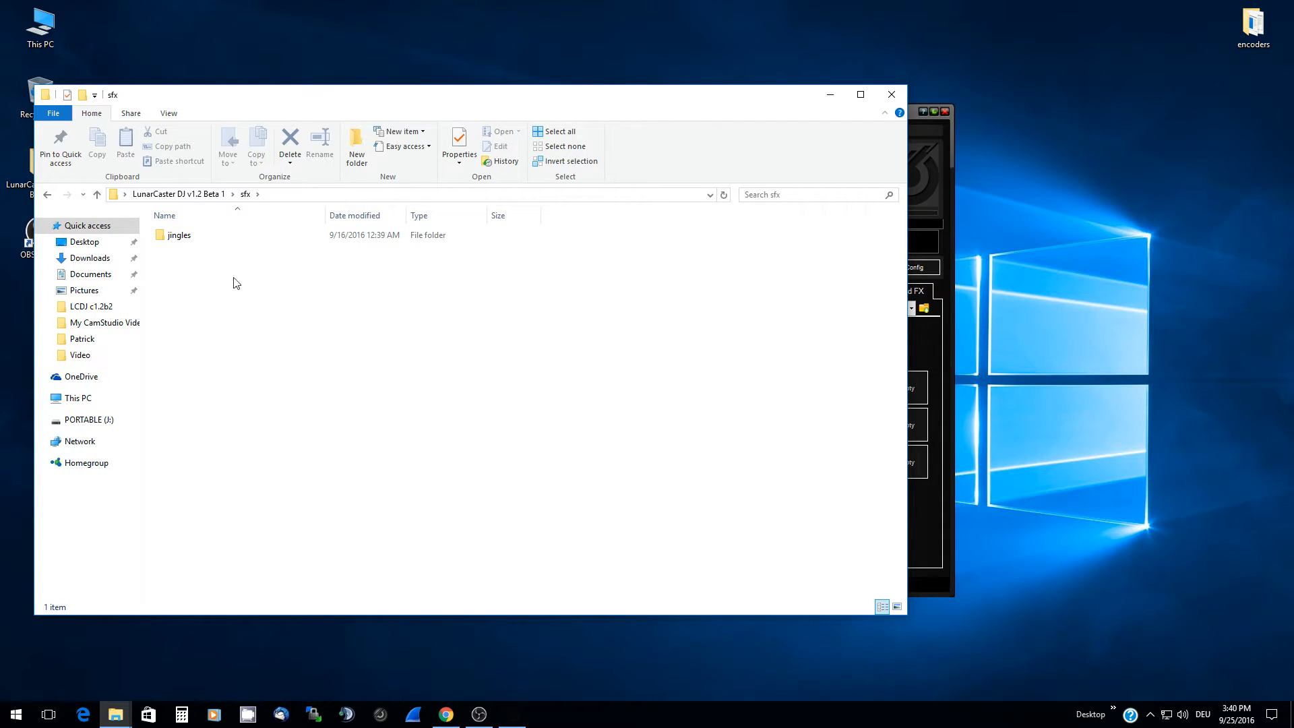
Switch back to LunarCaster DJ and create a new SoundFX folder named ads.
left_click(921, 123)
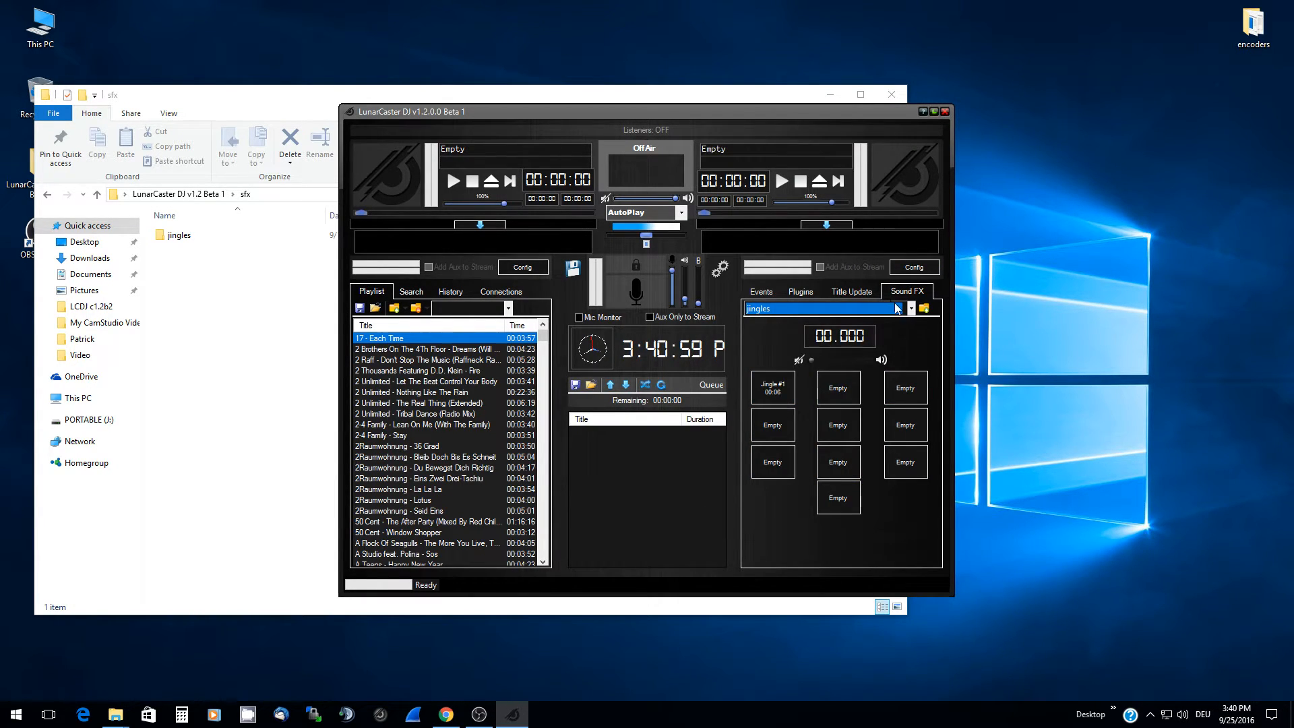
left_click(924, 309)
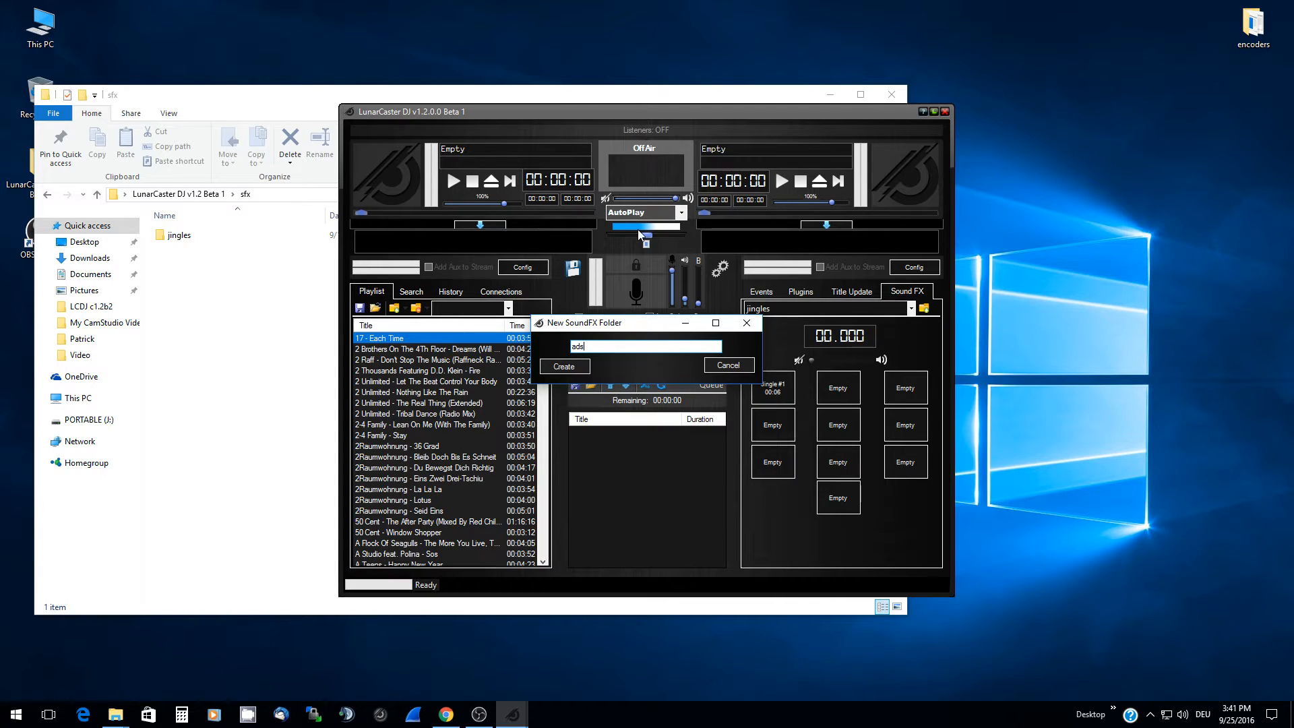
left_click(574, 368)
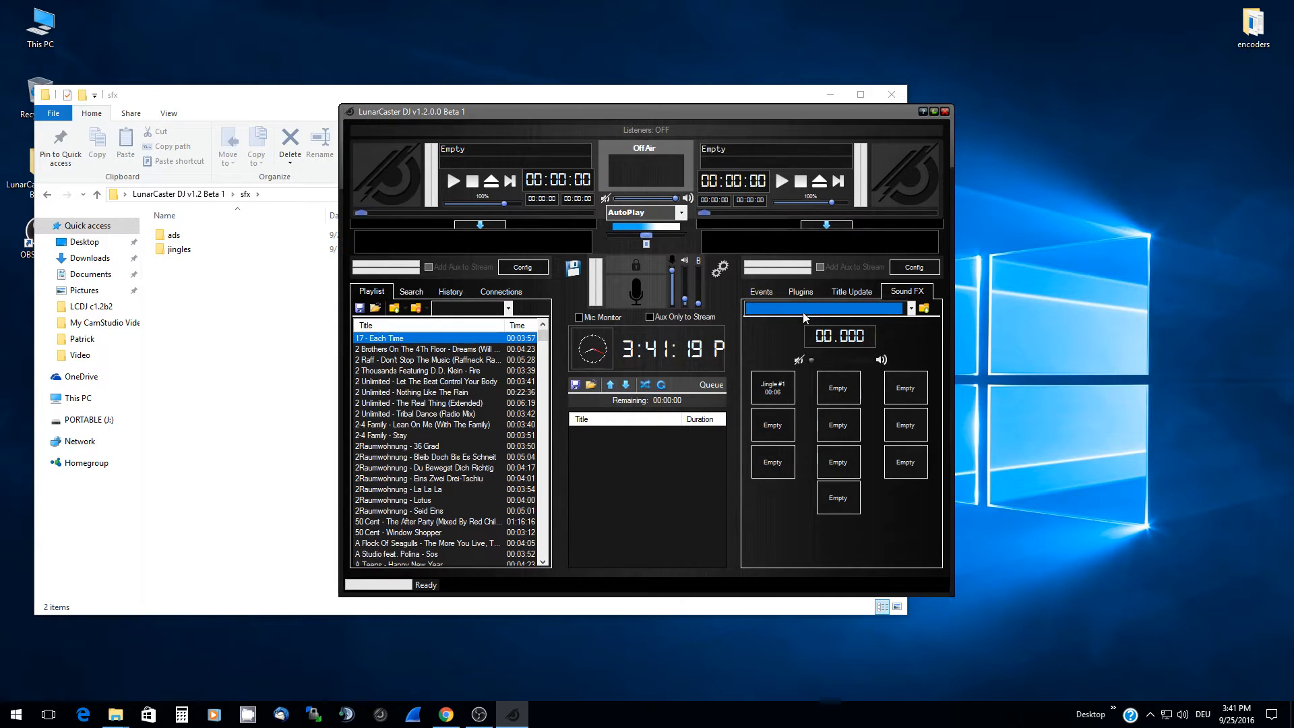
Switch the Sound FX pads between the jingles and ads sets, finishing with the jingles set loaded.
left_click(859, 309)
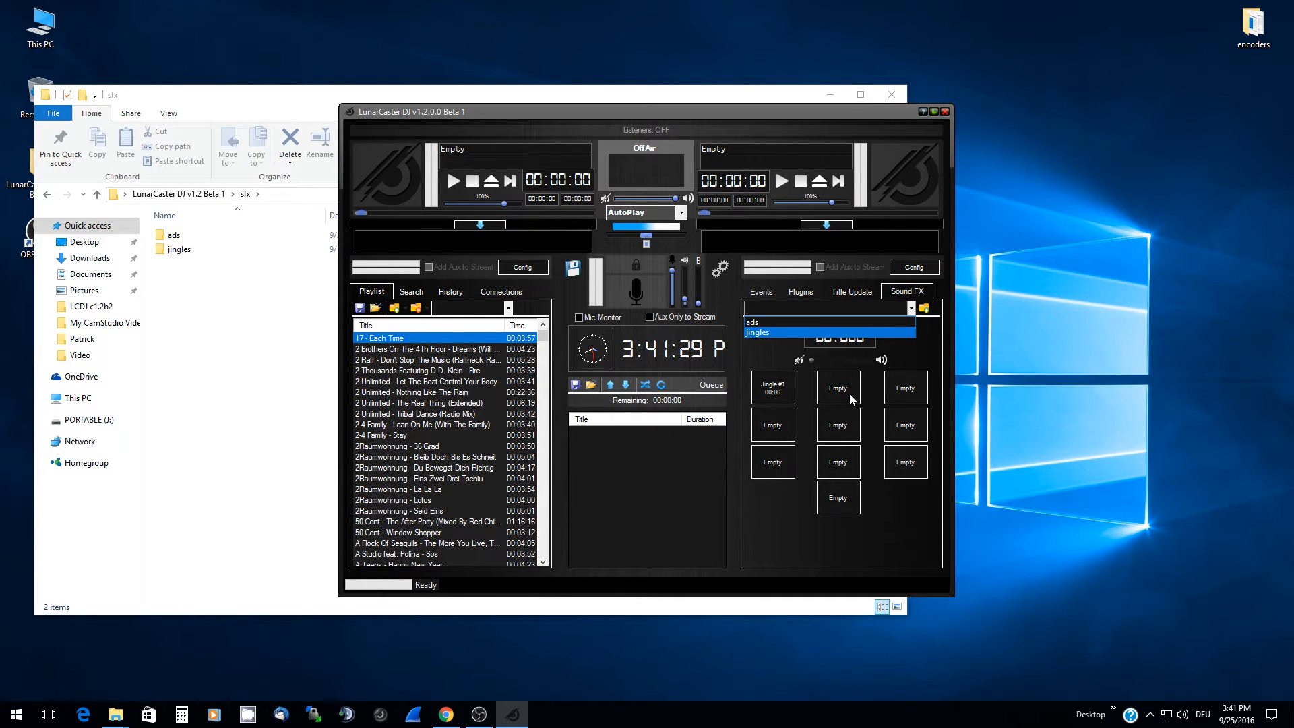
left_click(762, 354)
left_click(770, 306)
left_click(764, 329)
left_click(769, 308)
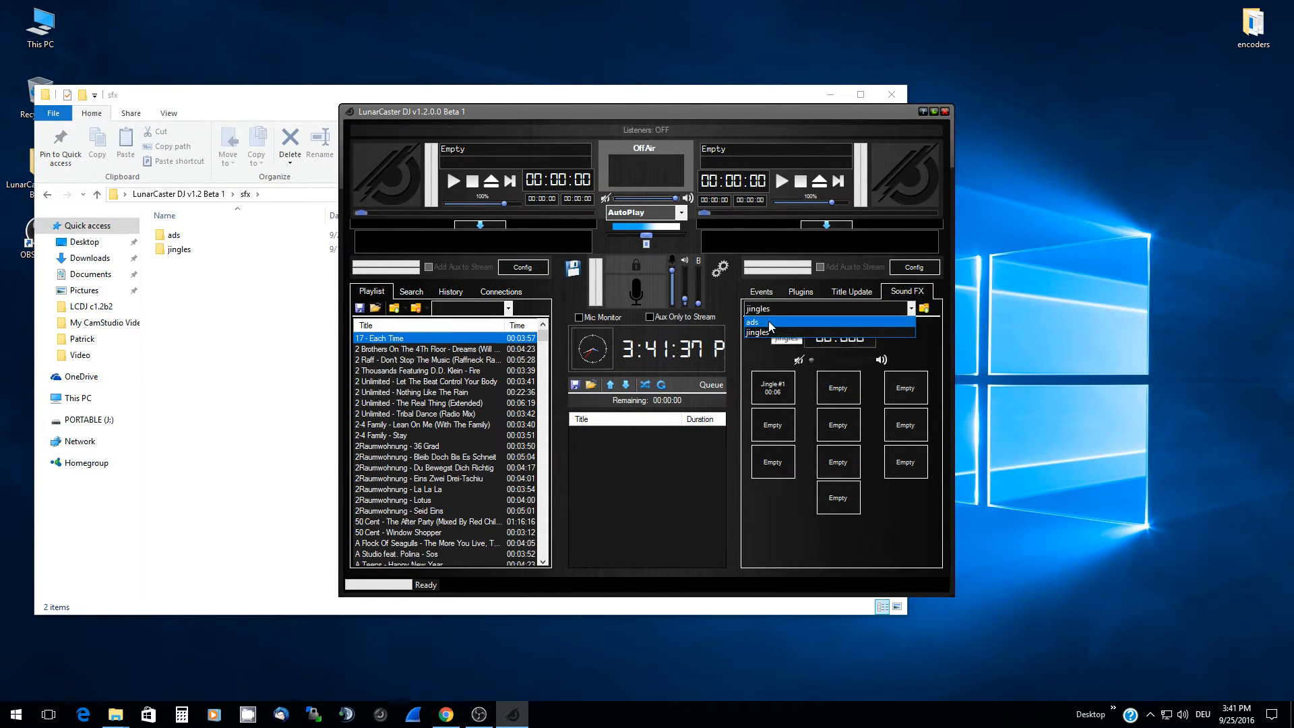
left_click(770, 323)
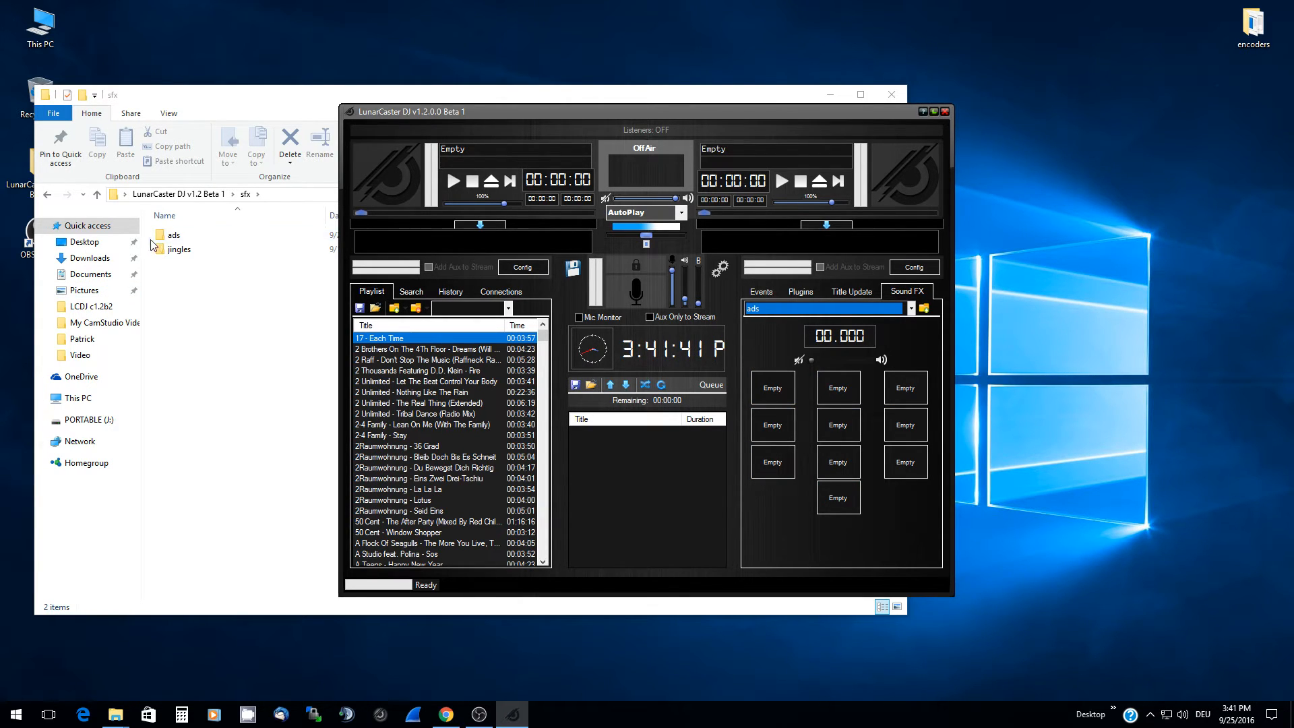
left_click(873, 305)
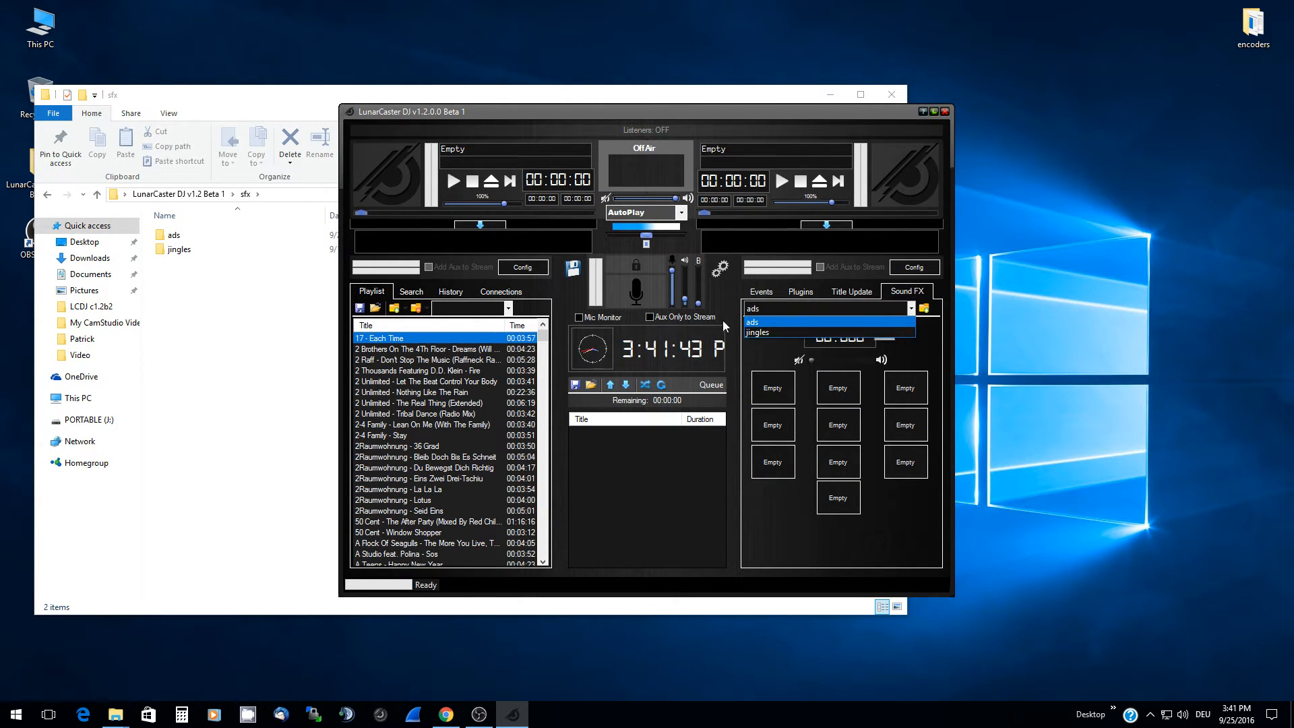
left_click(761, 333)
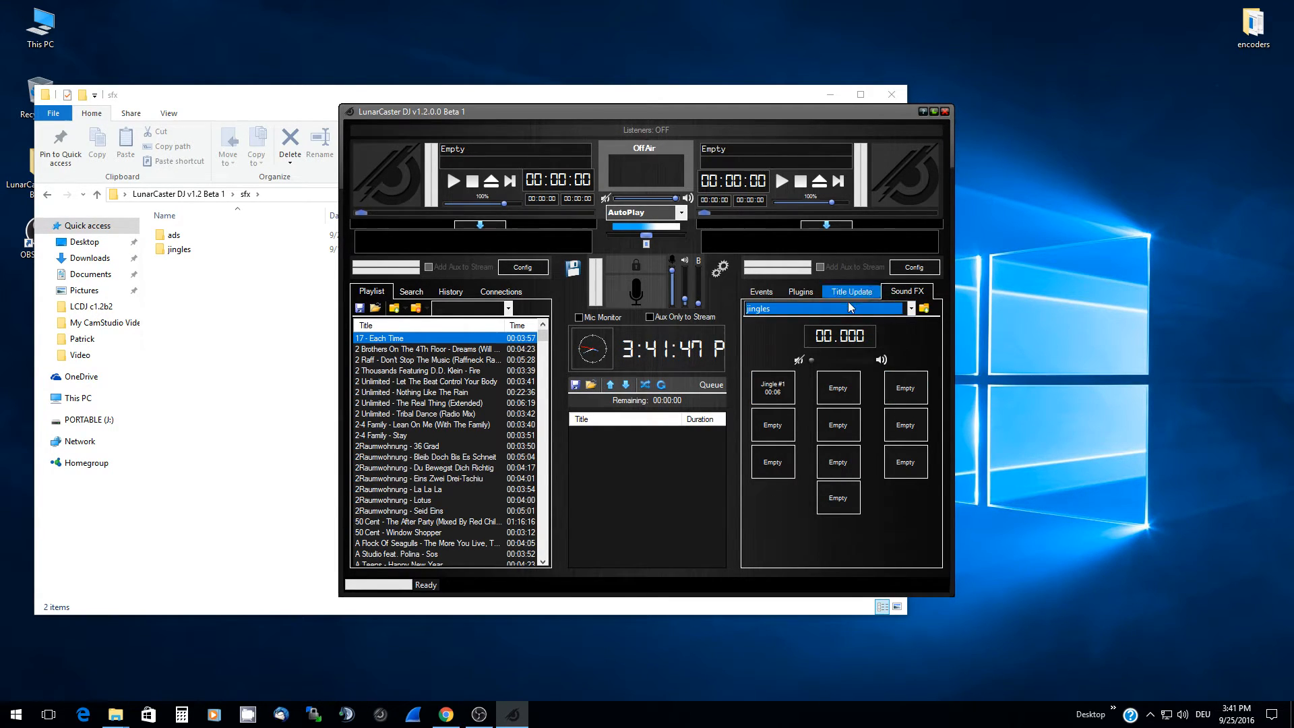
left_click(786, 310)
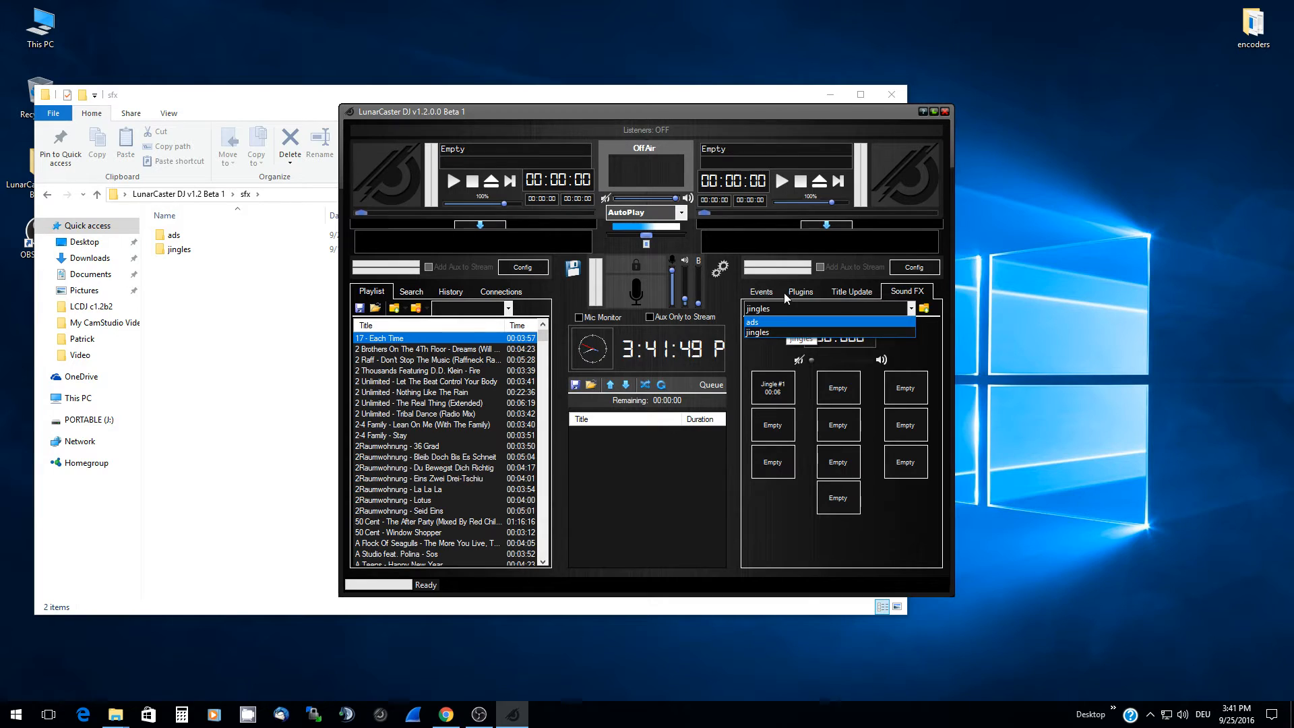
left_click(760, 332)
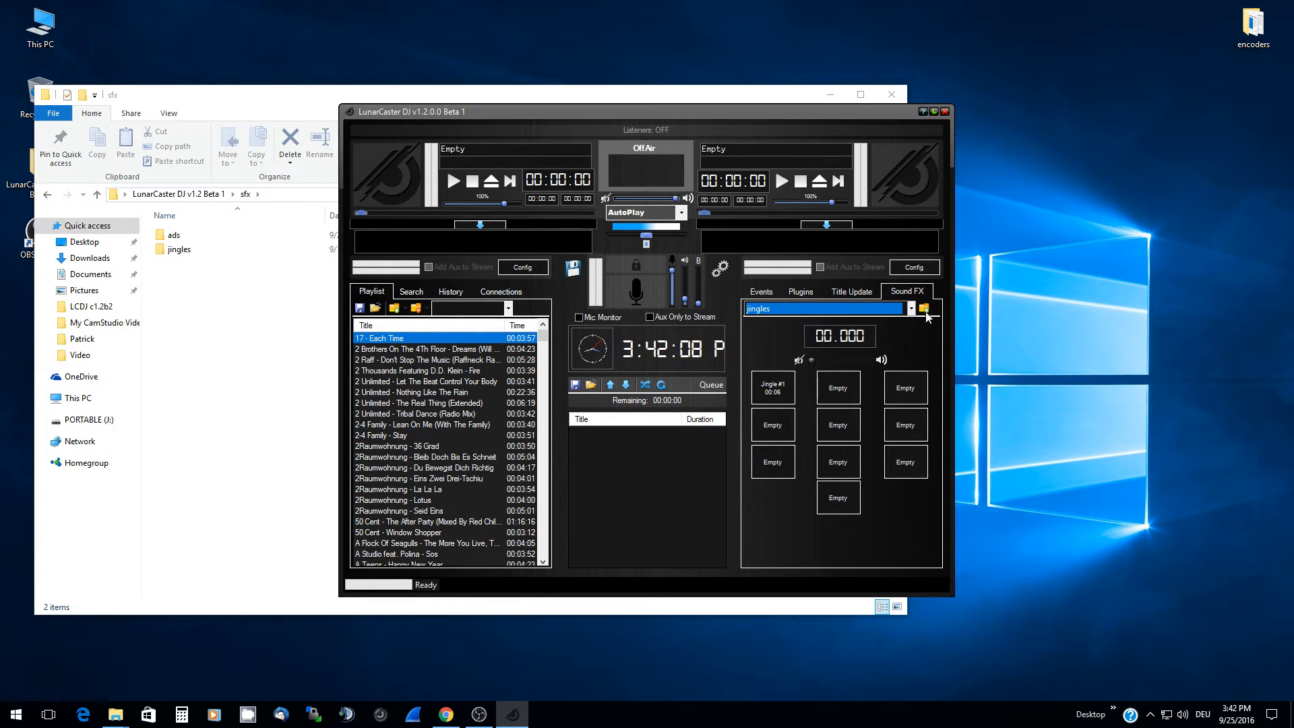
Revisit the Plugins and Sound FX sections and move the LunarCaster DJ window higher and slightly to the right on the desktop.
left_click(793, 293)
left_click(896, 293)
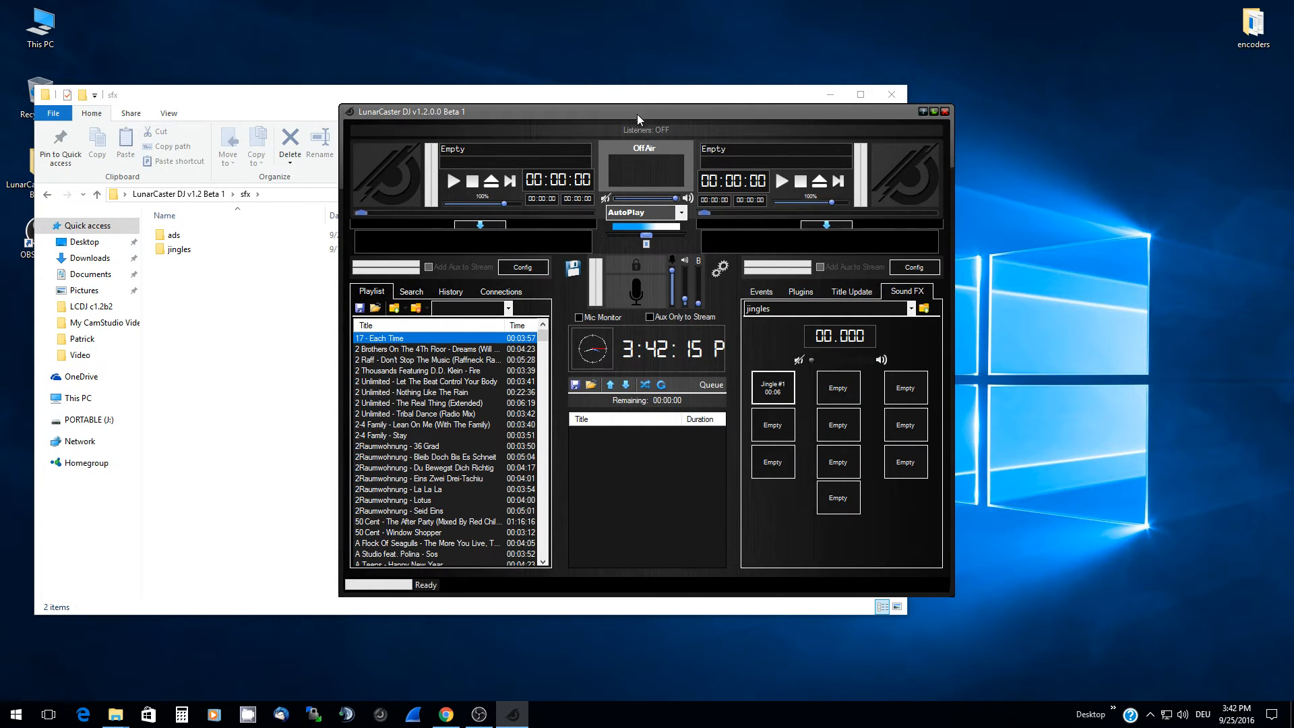
left_click_drag(638, 115, 682, 55)
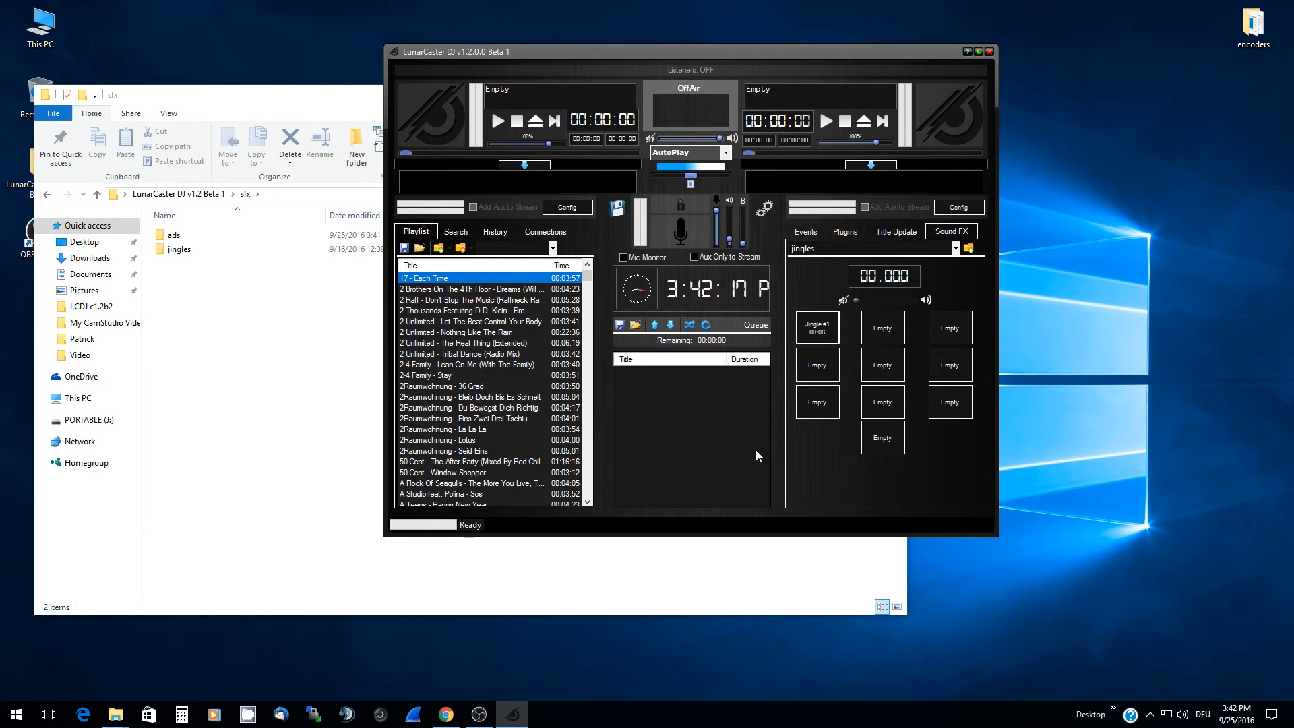
Show the server Connections list, check the Events calendar, and bring up the Title Update settings.
left_click(556, 234)
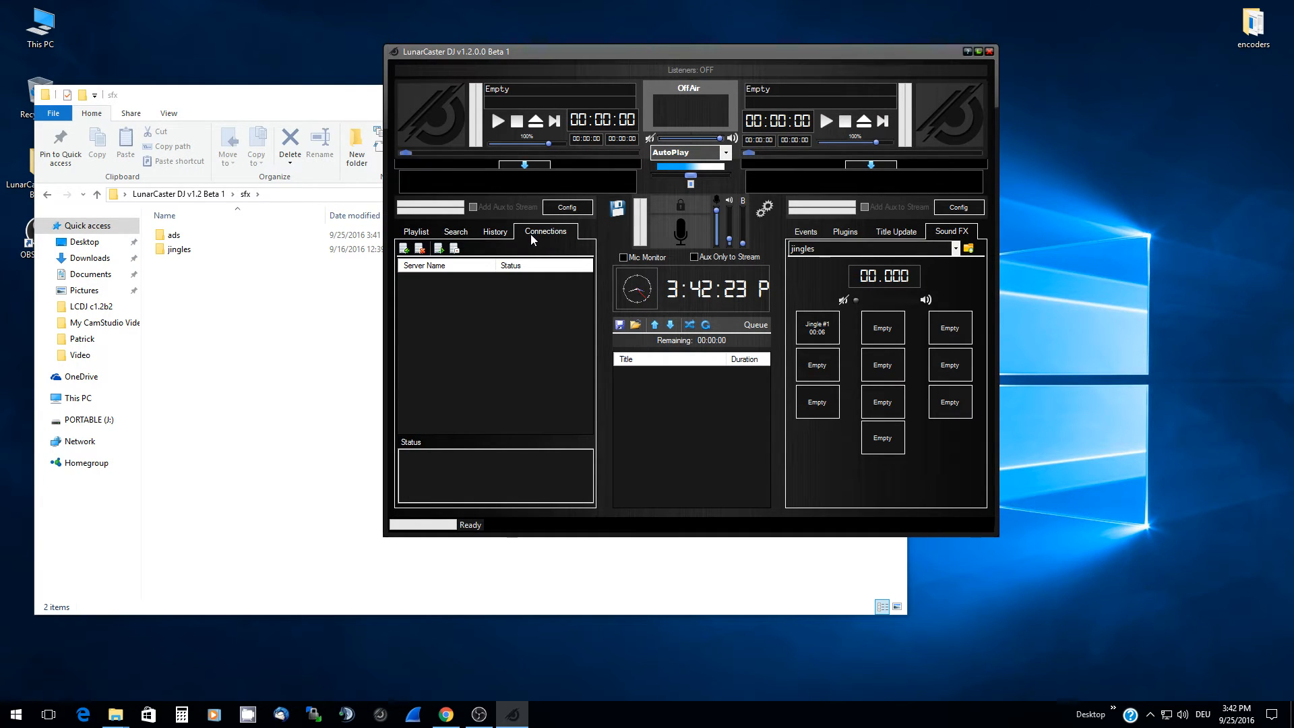
left_click(810, 233)
left_click(898, 235)
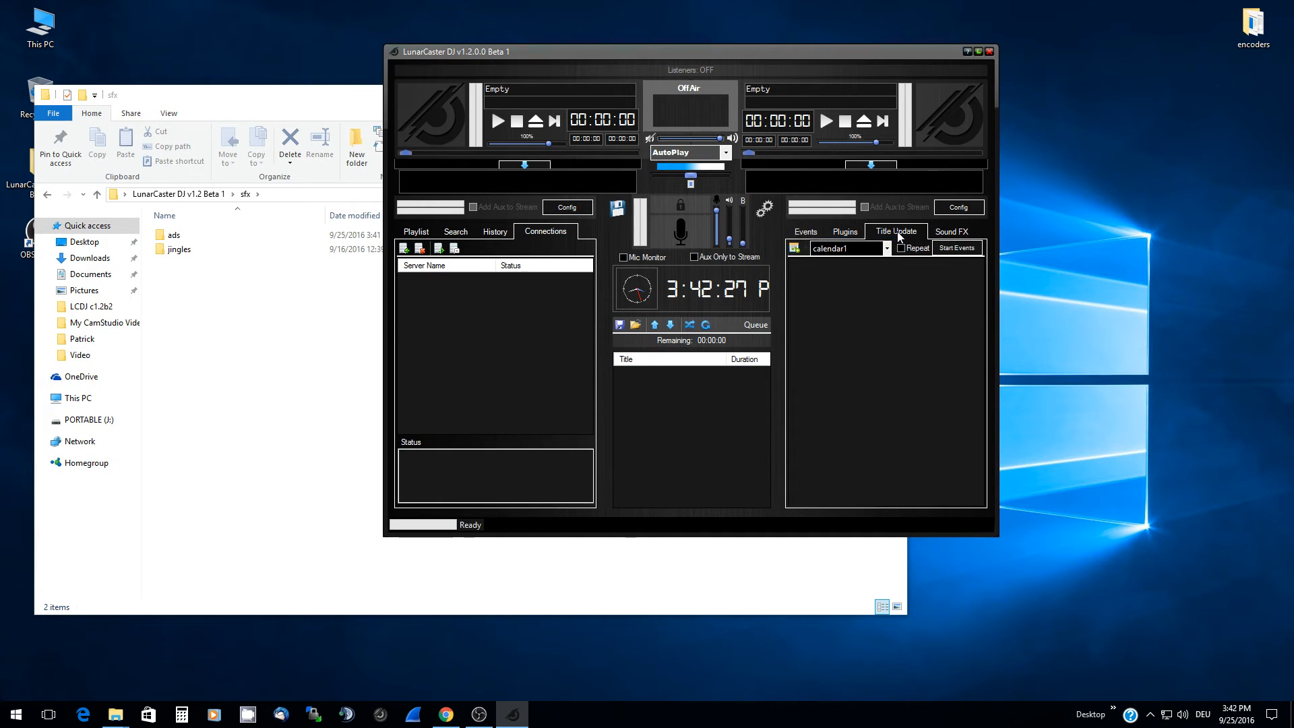
left_click(810, 232)
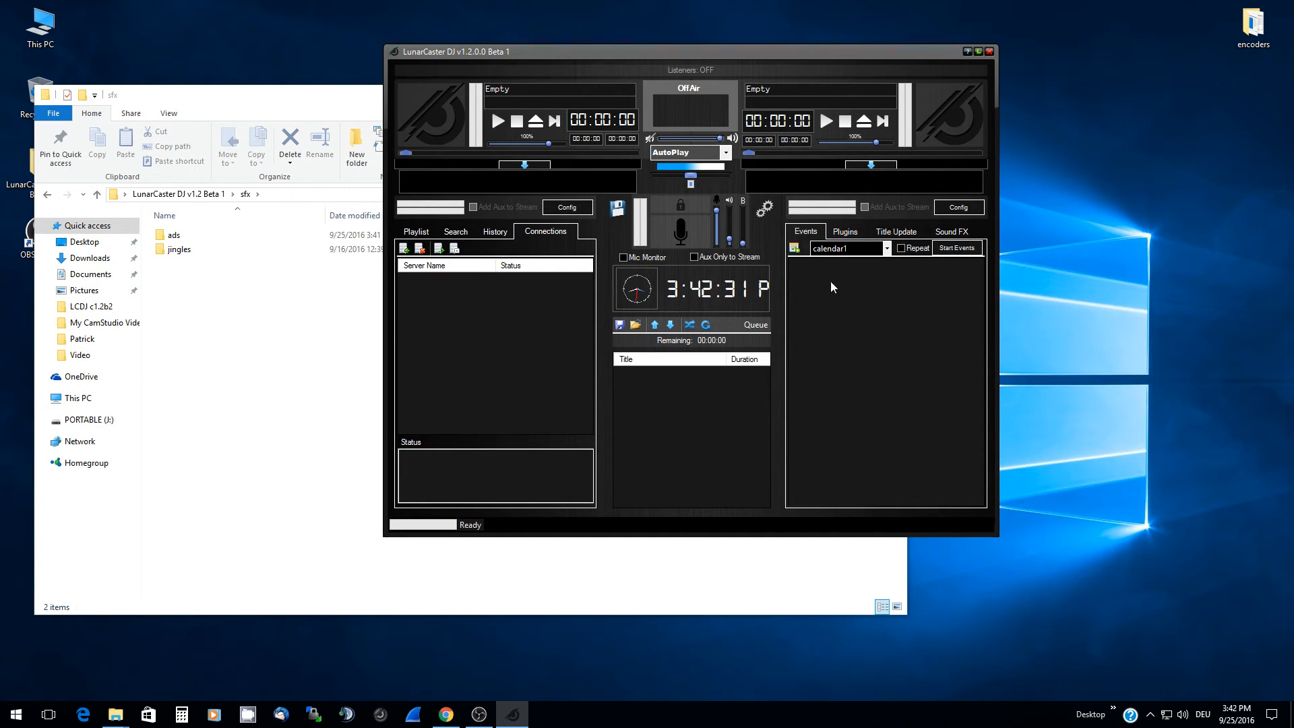
left_click(900, 229)
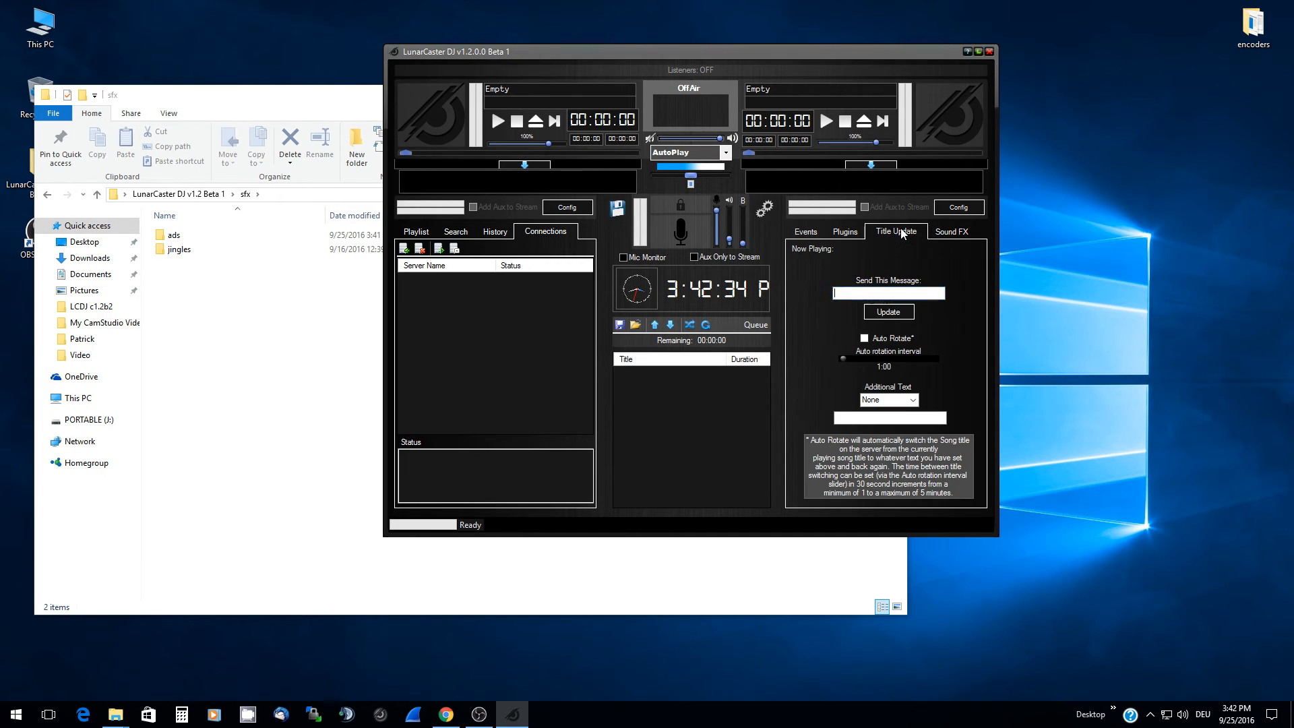